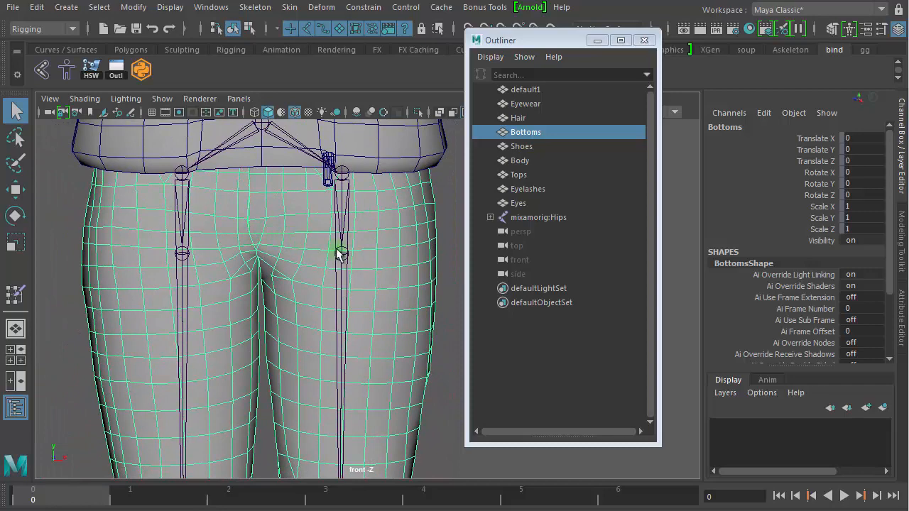
Select both upper-leg twist joints plus the Bottoms mesh, and open the Add Influence options
click(342, 256)
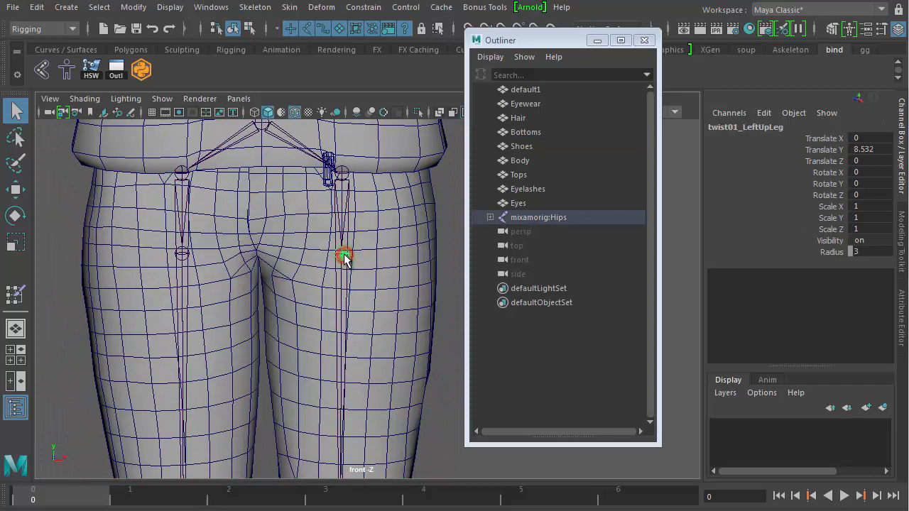
shift+click(183, 256)
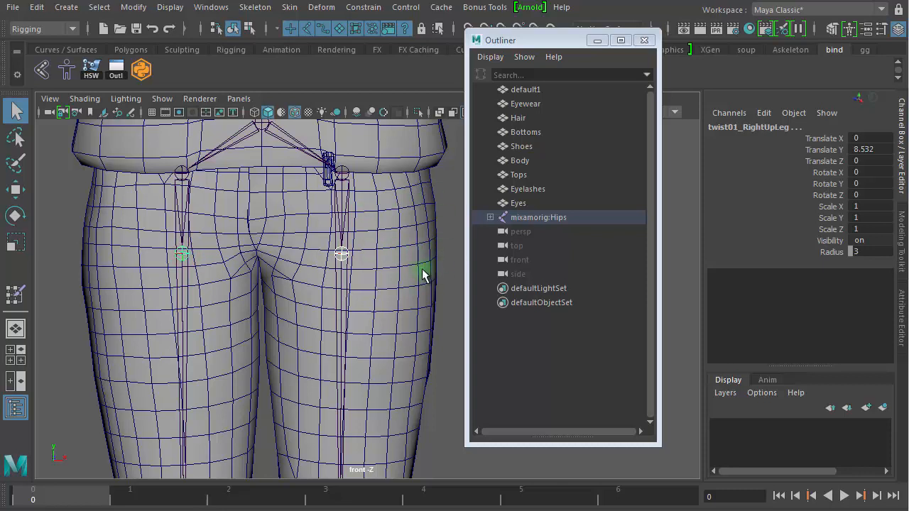
click(409, 237)
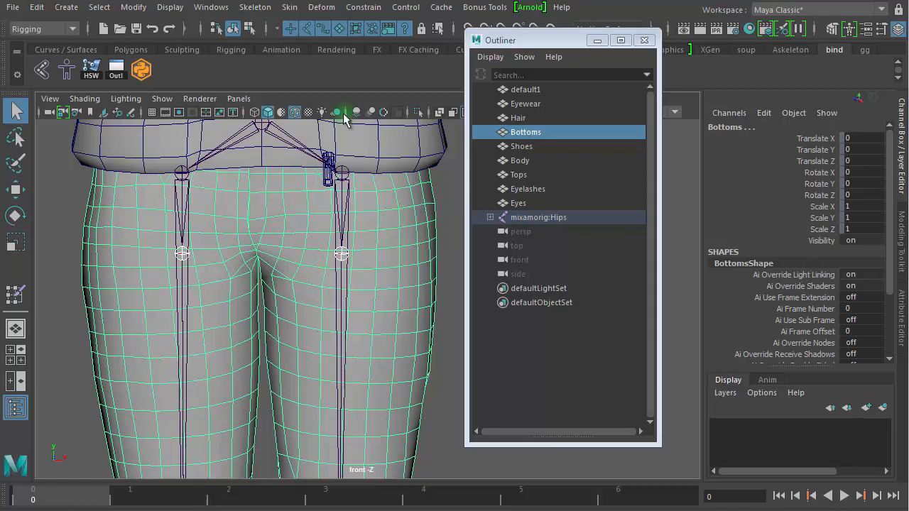
click(72, 29)
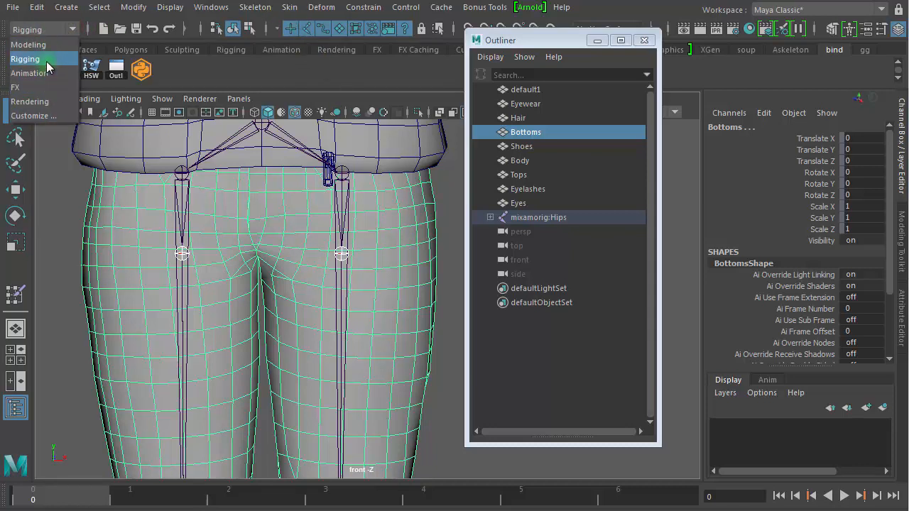
click(46, 62)
click(289, 7)
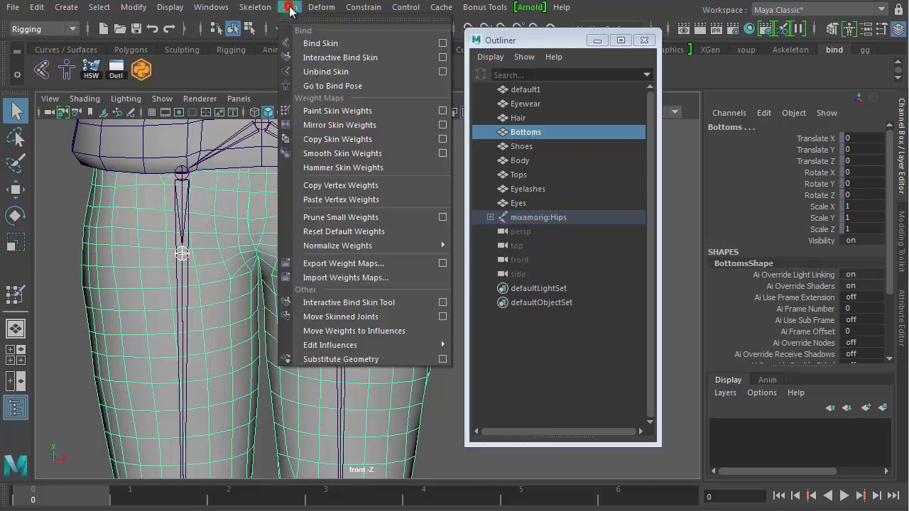
mouse_move(330, 347)
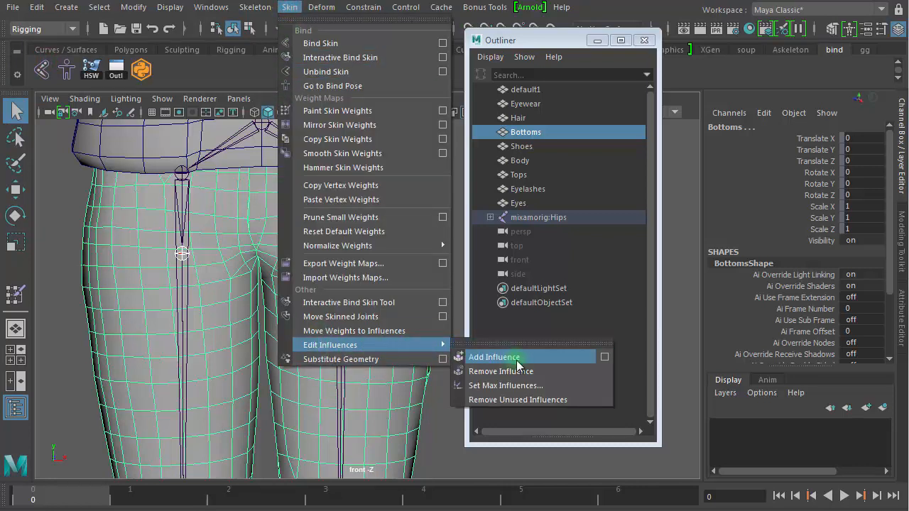
click(604, 357)
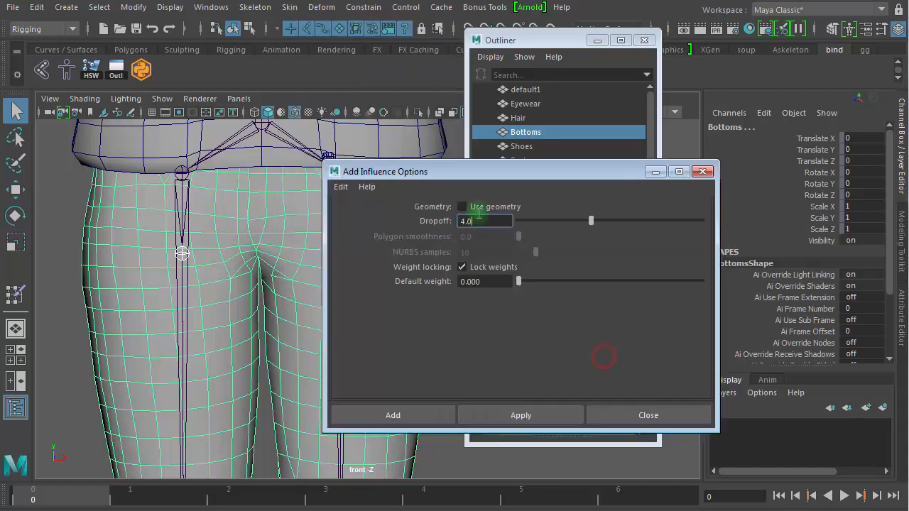
Reset the Add Influence options, disable Use geometry, enable Lock weights, and add the twist joints as influences on the Bottoms mesh
click(339, 187)
click(356, 220)
drag(410, 172, 294, 116)
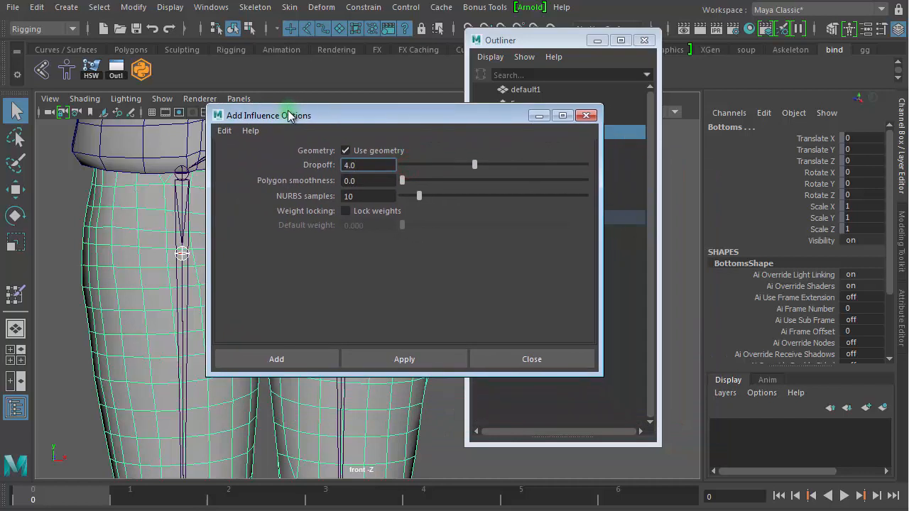
double_click(349, 164)
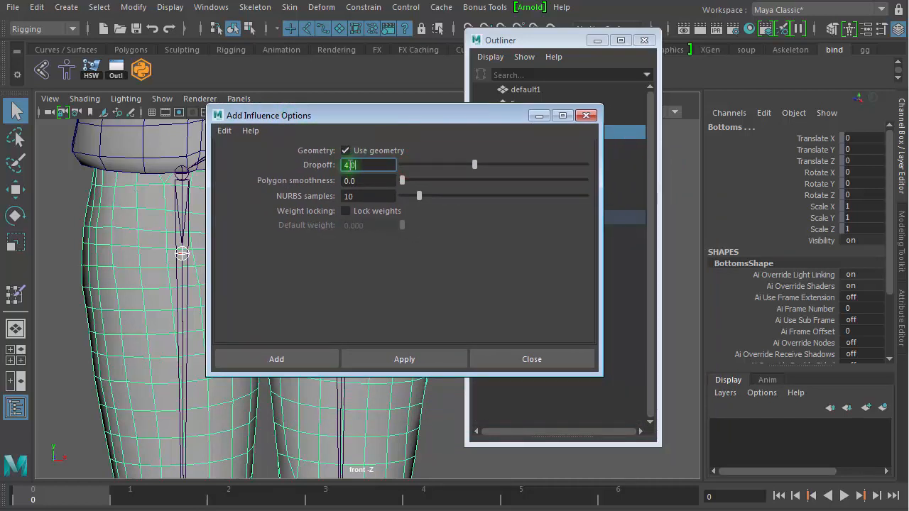
click(345, 150)
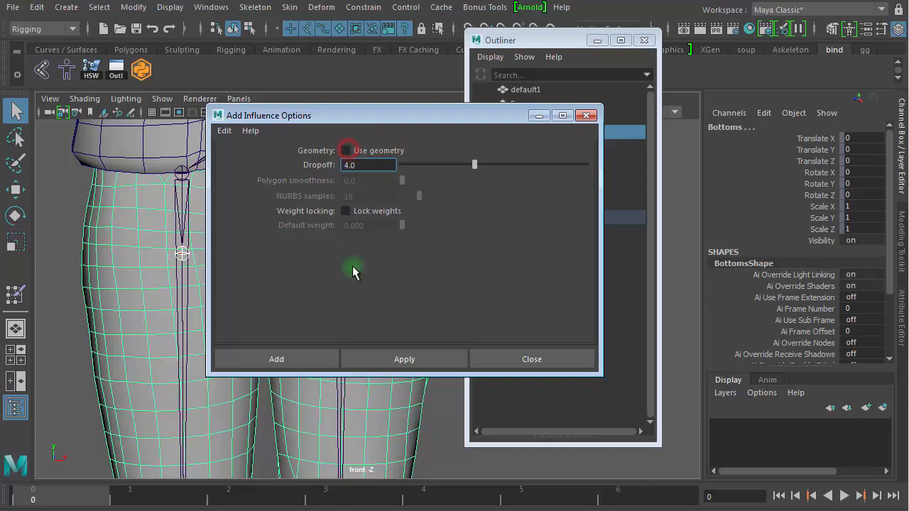
click(346, 211)
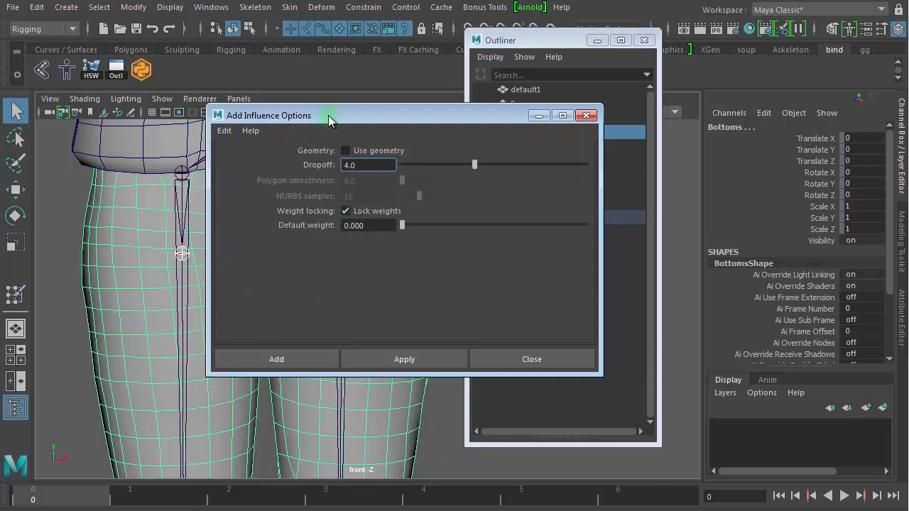
drag(328, 115, 432, 108)
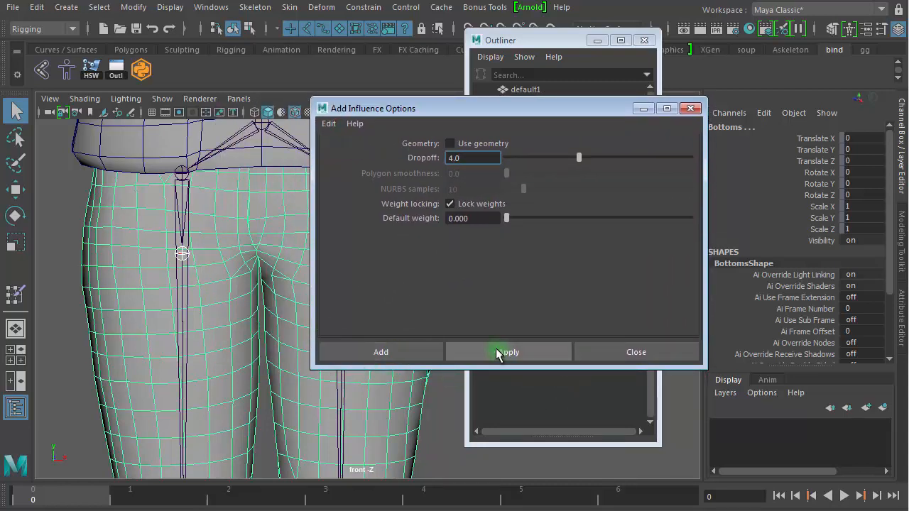
click(420, 357)
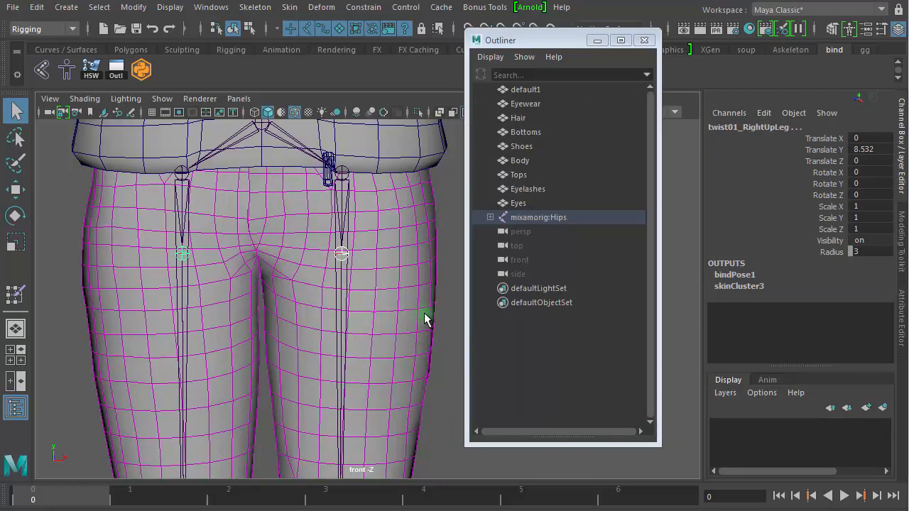
click(448, 310)
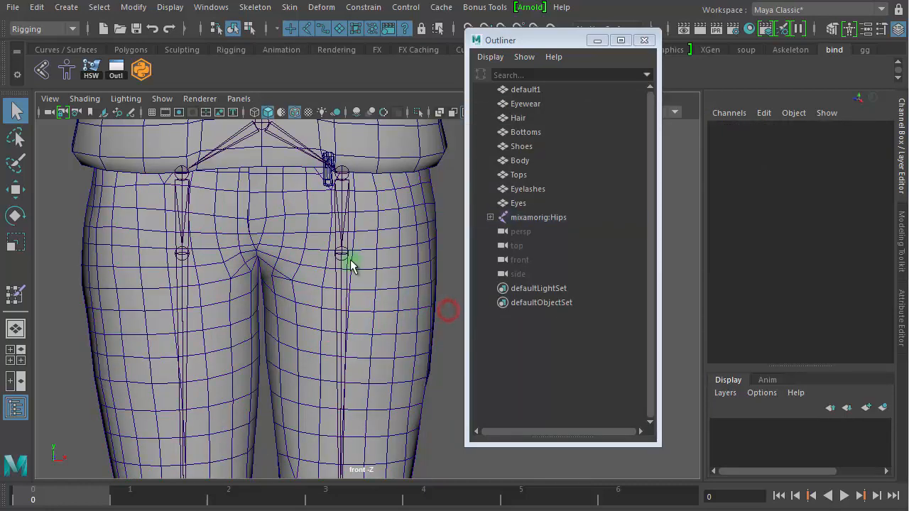
click(399, 260)
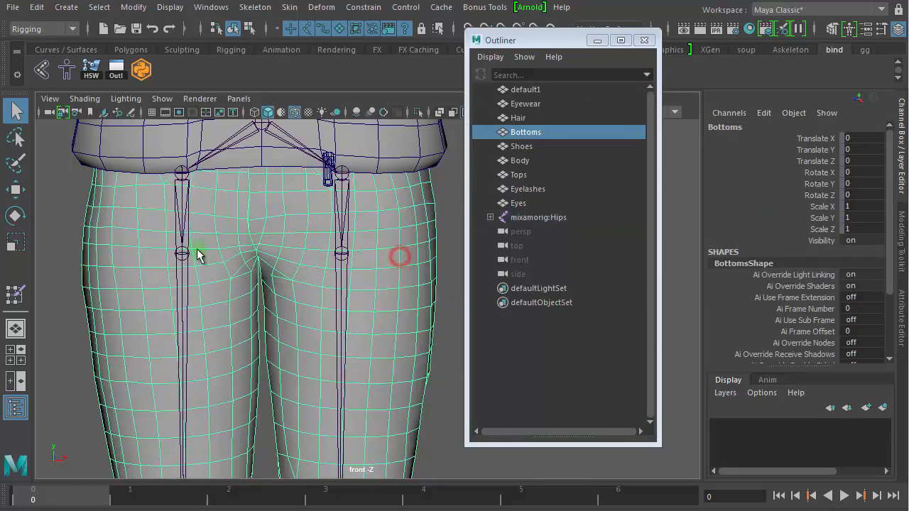
double_click(16, 295)
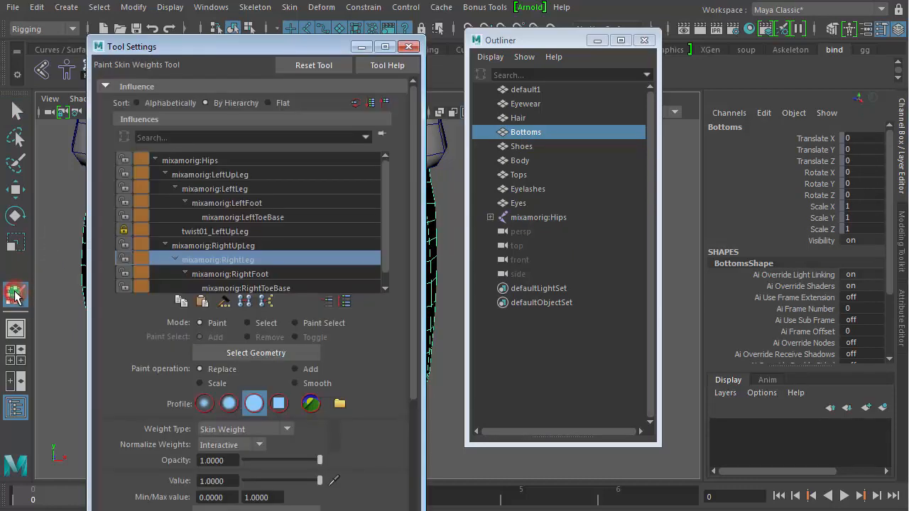
click(408, 47)
click(15, 109)
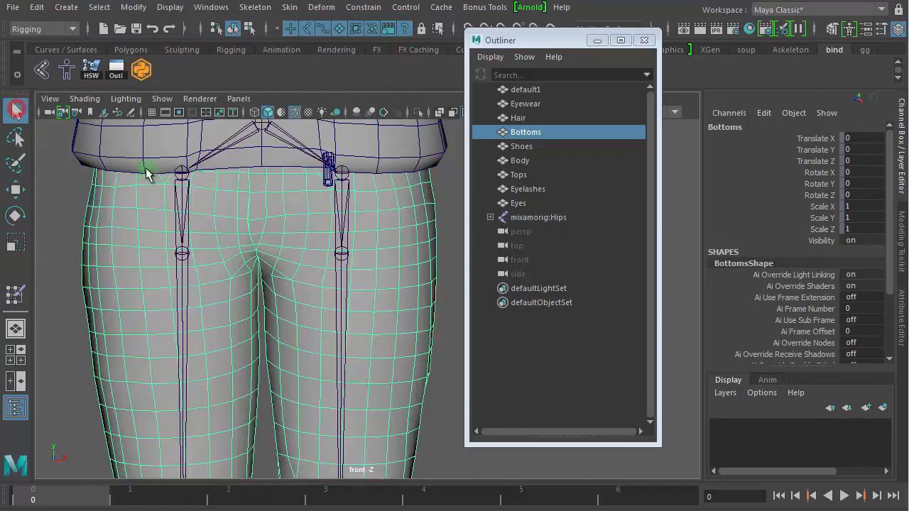
Bring up the Paint Skin Weights settings for the Bottoms mesh and check the locks on twist01_LeftUpLeg and twist01_RightUpLeg
click(454, 208)
click(427, 233)
mouse_move(447, 205)
right_down()
mouse_move(333, 186)
mouse_move(378, 186)
right_up()
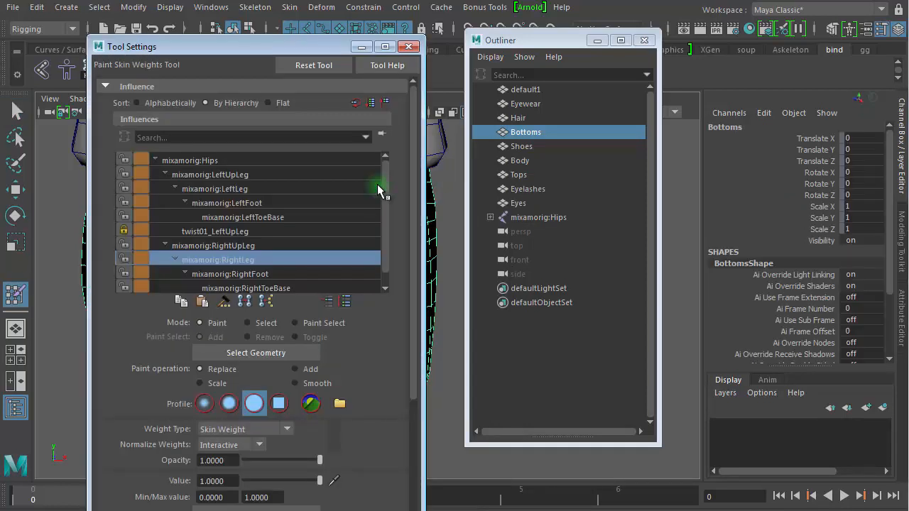
click(213, 233)
click(123, 231)
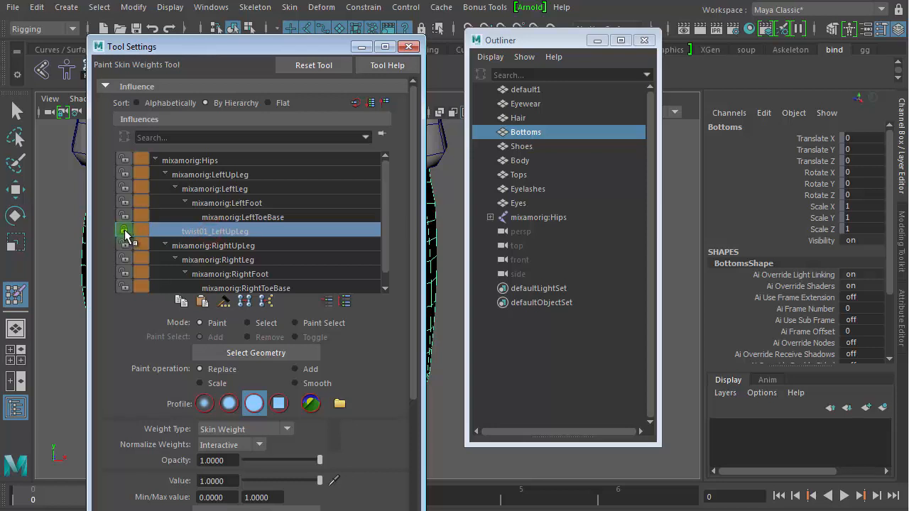
scroll(381, 230, down, 1)
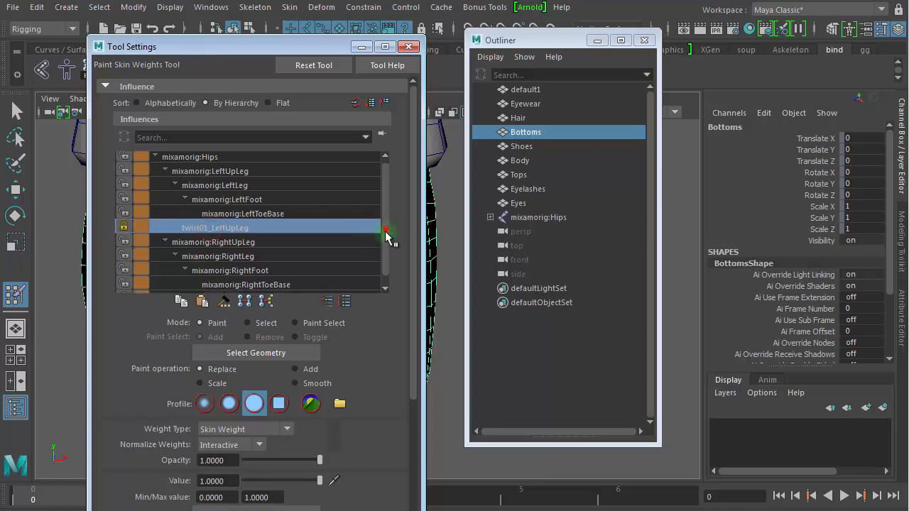
click(248, 288)
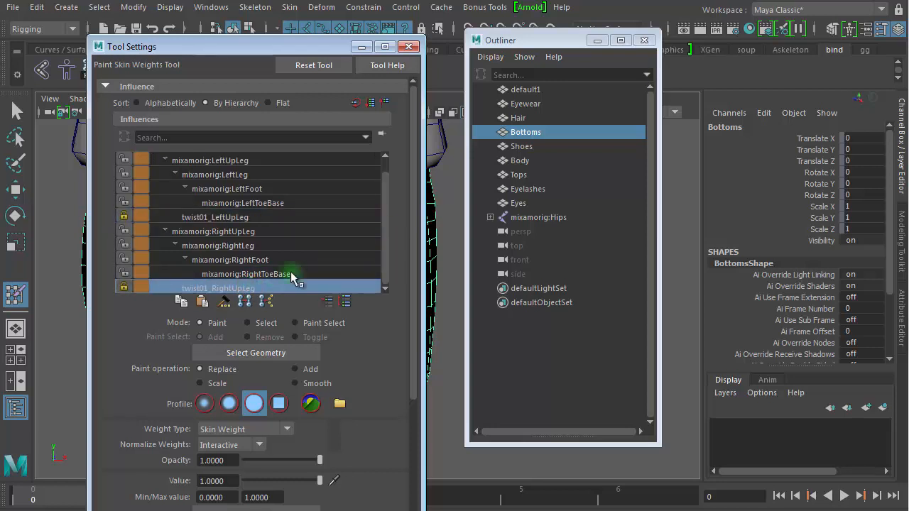
click(409, 46)
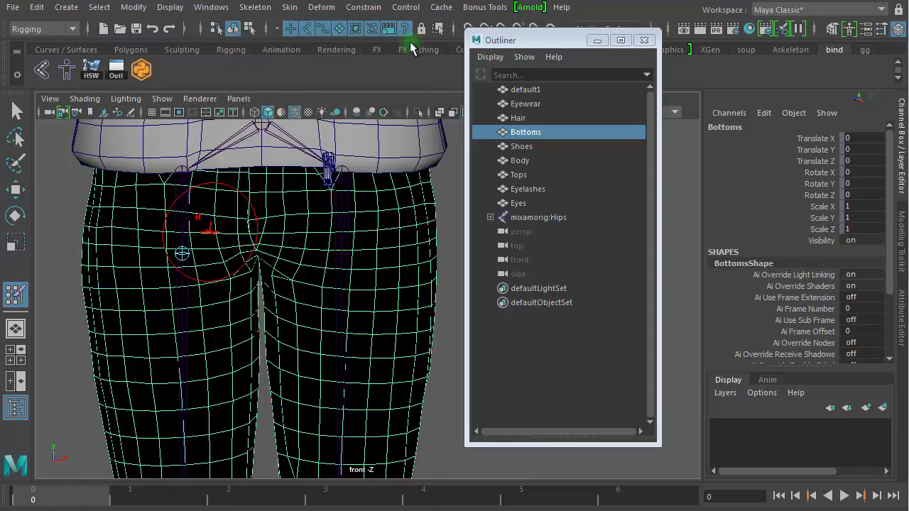
Reopen the Paint Skin Weights settings beside the model and examine the mixamorig:LeftUpLeg weights on the Bottoms mesh
double_click(16, 293)
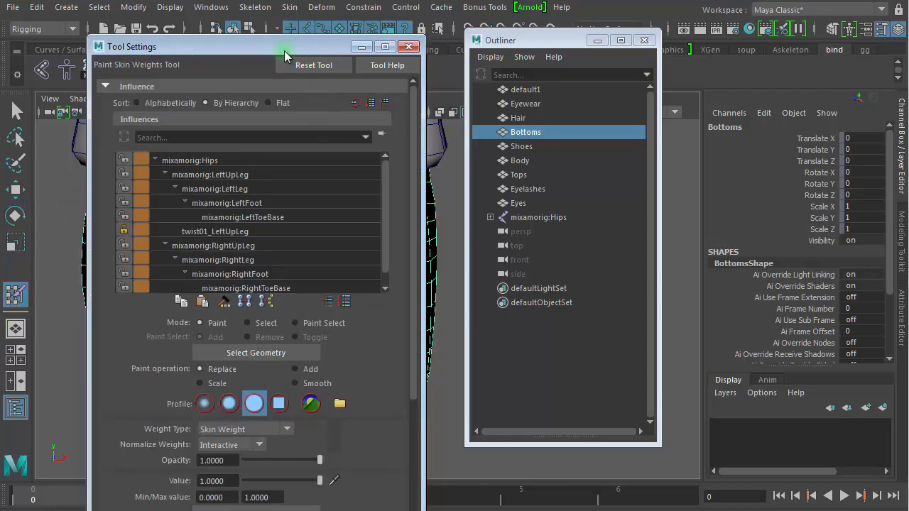
mouse_move(284, 51)
mouse_down()
mouse_move(519, 34)
mouse_move(577, 39)
mouse_move(577, 63)
mouse_move(587, 55)
mouse_up()
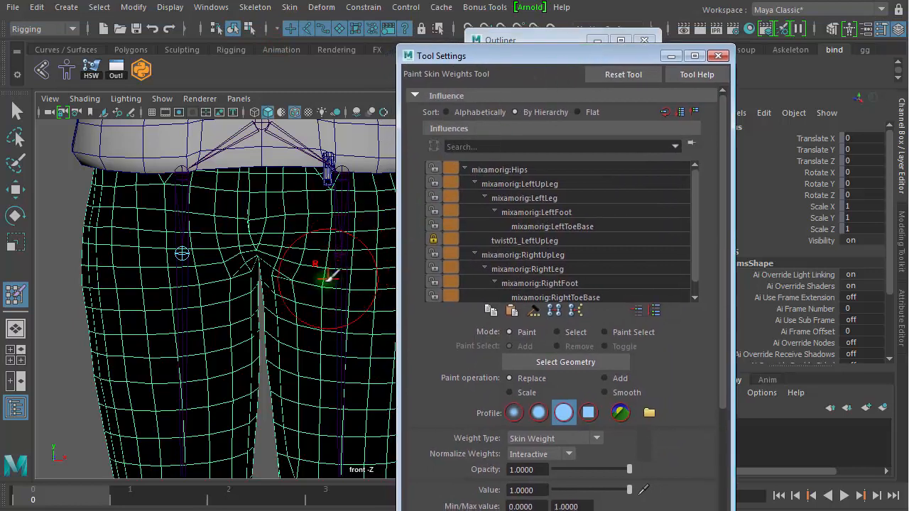
click(543, 184)
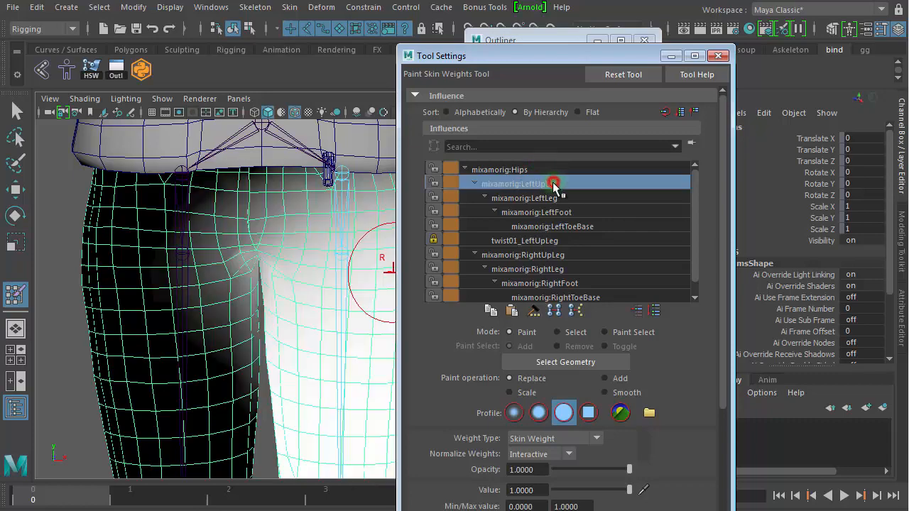
alt+drag(331, 326, 162, 253)
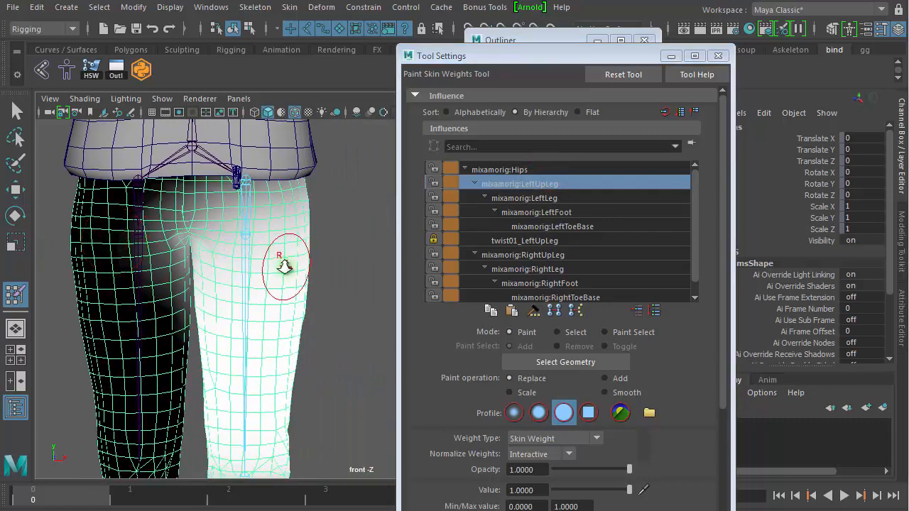
alt+drag(284, 264, 116, 244)
scroll(135, 234, down, 2)
alt+right_drag(136, 234, 341, 326)
scroll(284, 324, up, 2)
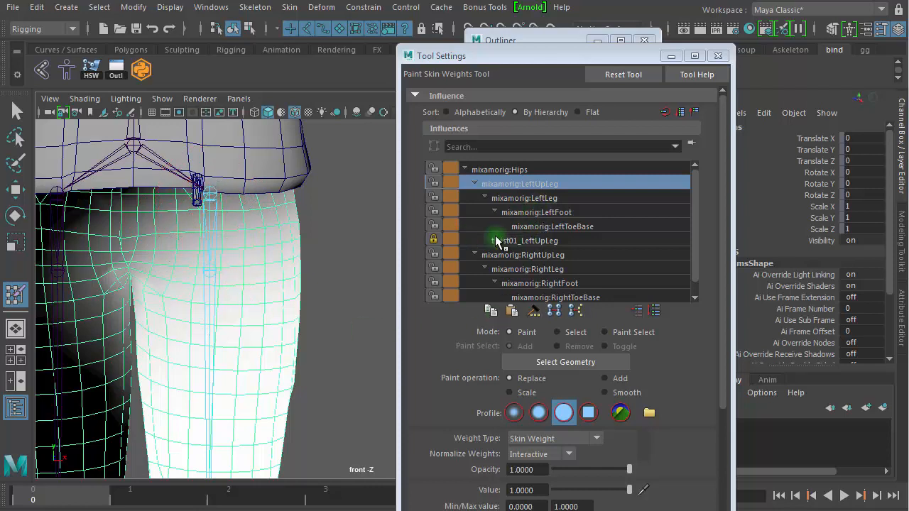
Compare the weights of twist01_LeftUpLeg with those of mixamorig:LeftUpLeg on the Bottoms mesh
click(551, 242)
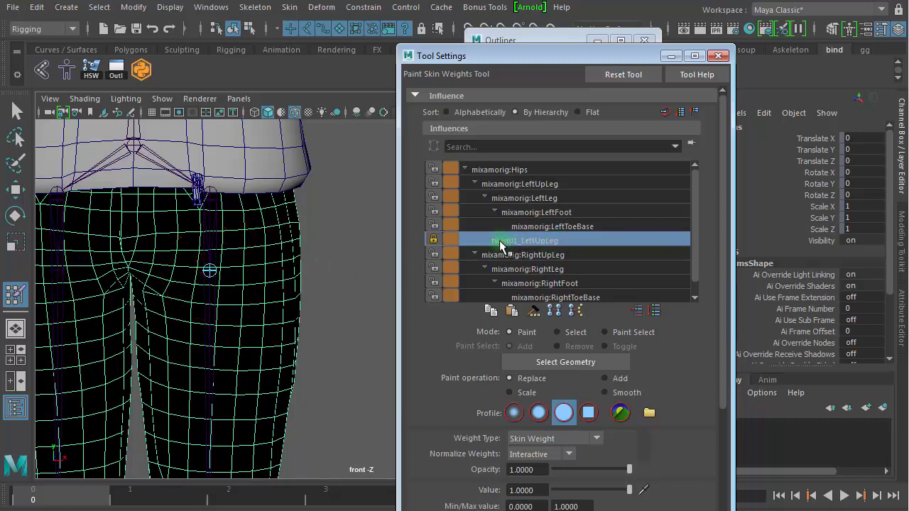
scroll(315, 355, down, 2)
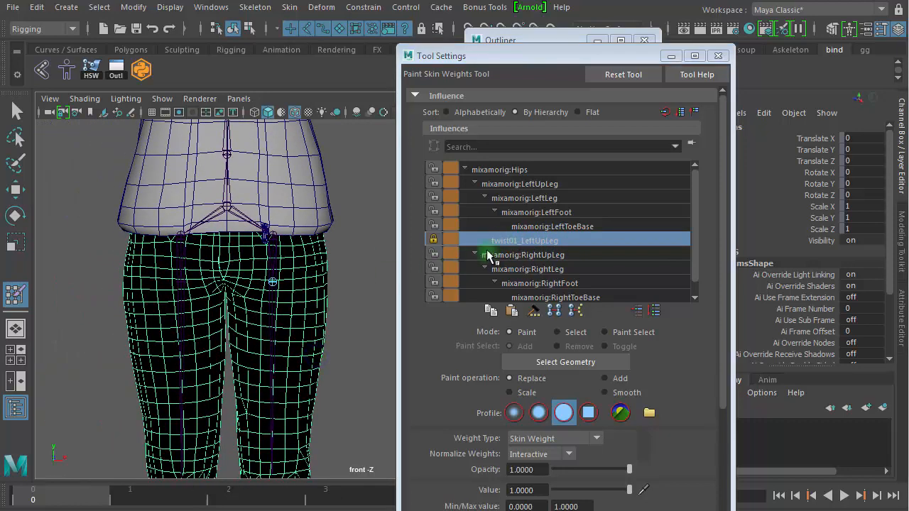
alt+drag(287, 336, 299, 316)
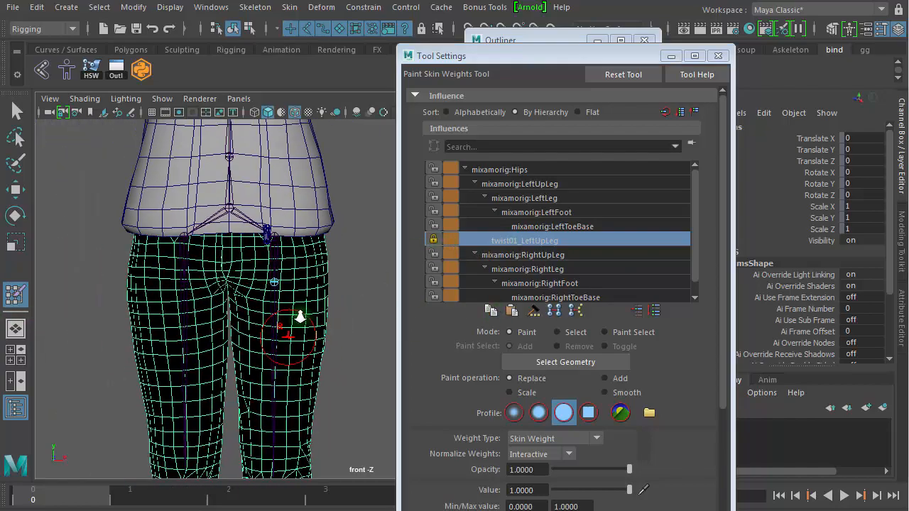
alt+right_drag(300, 317, 600, 273)
click(570, 186)
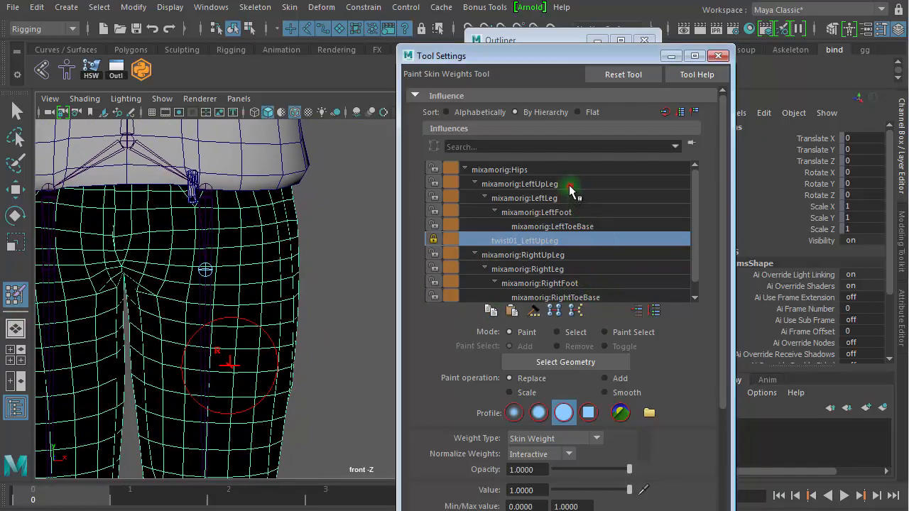
click(570, 187)
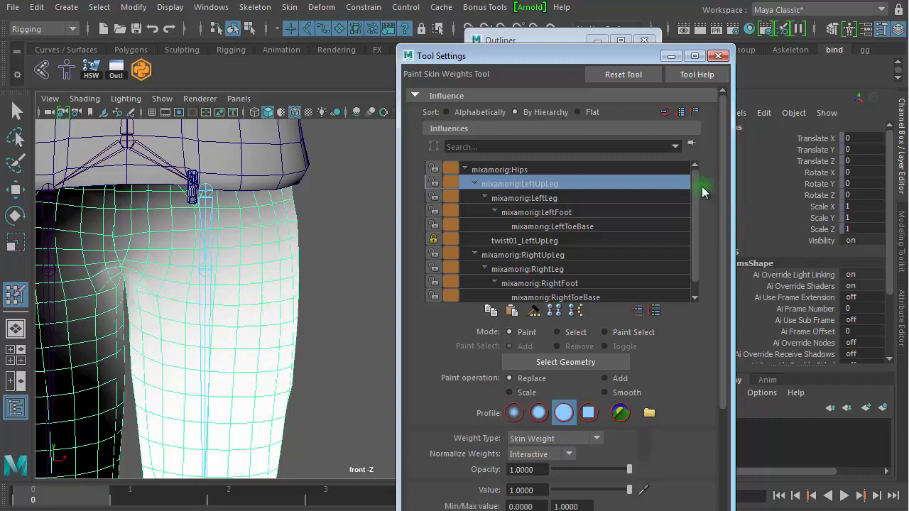
Lock all influences of the Bottoms mesh, from mixamorig:Hips down to twist01_RightUpLeg
drag(695, 179, 711, 165)
click(516, 169)
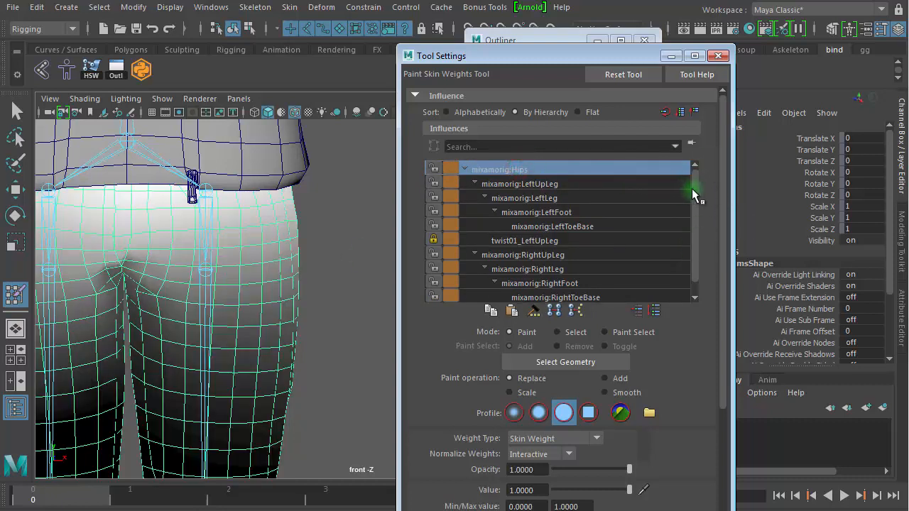
drag(695, 193, 694, 225)
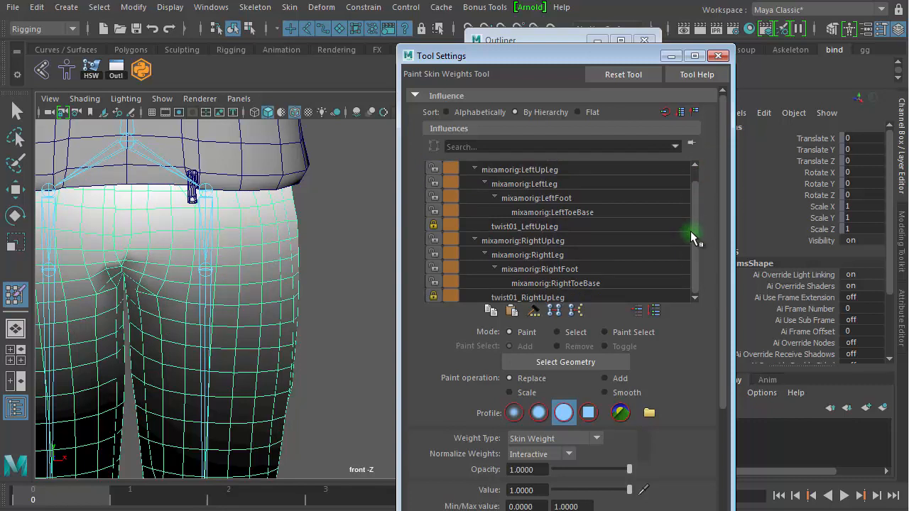
click(511, 297)
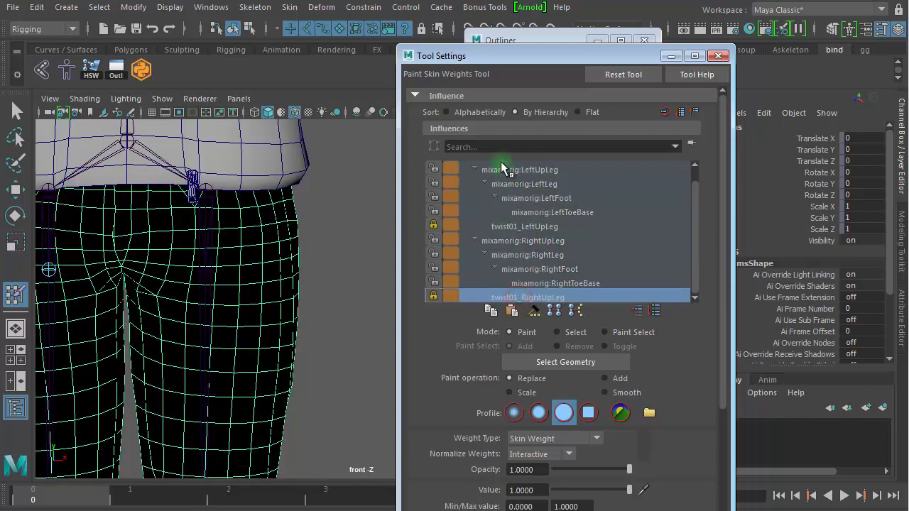
click(433, 297)
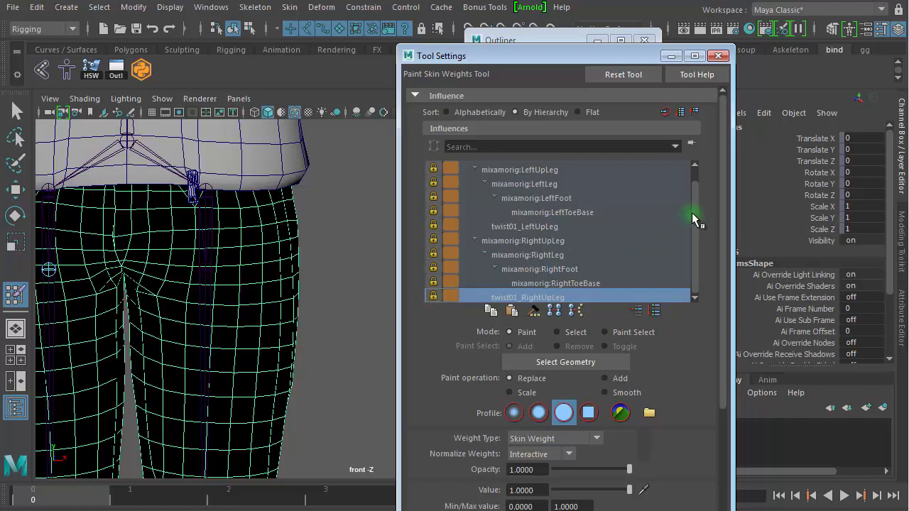
drag(696, 211, 700, 176)
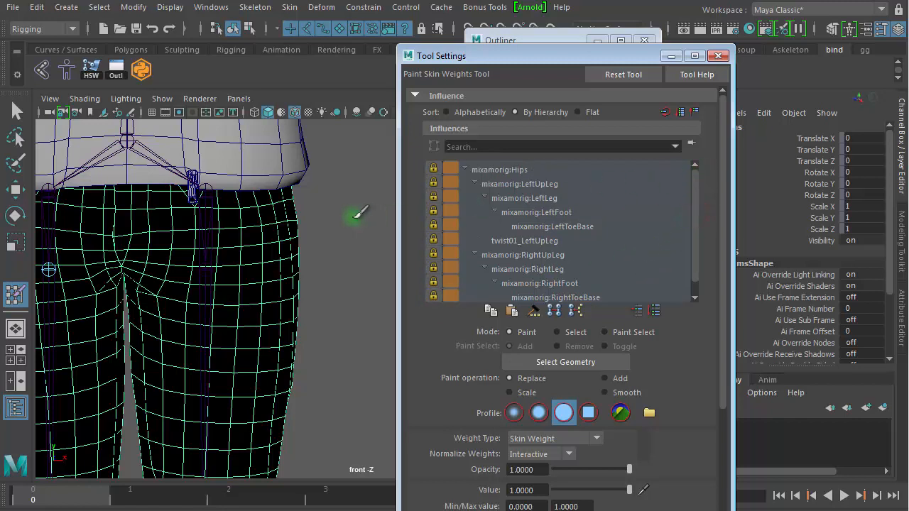
Unlock only the mixamorig:LeftUpLeg and twist01_LeftUpLeg influences, leaving twist01_LeftUpLeg as the active influence
click(529, 170)
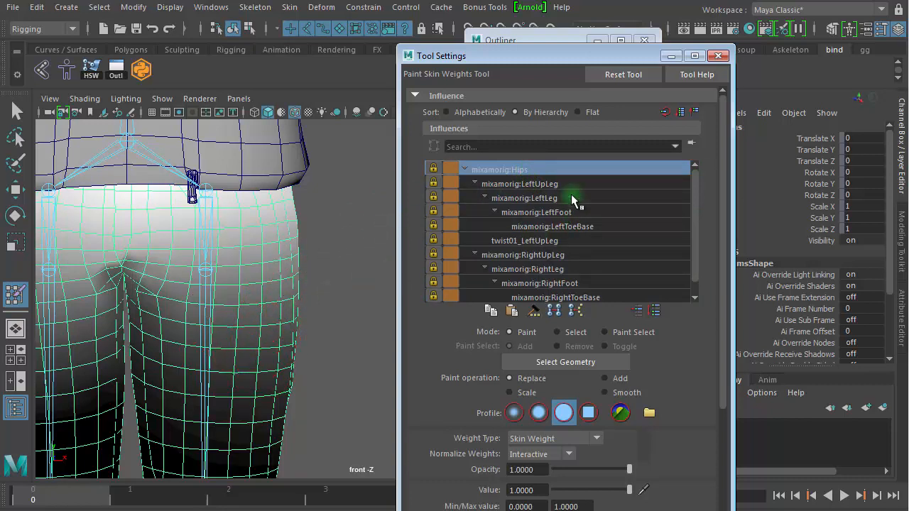
click(542, 184)
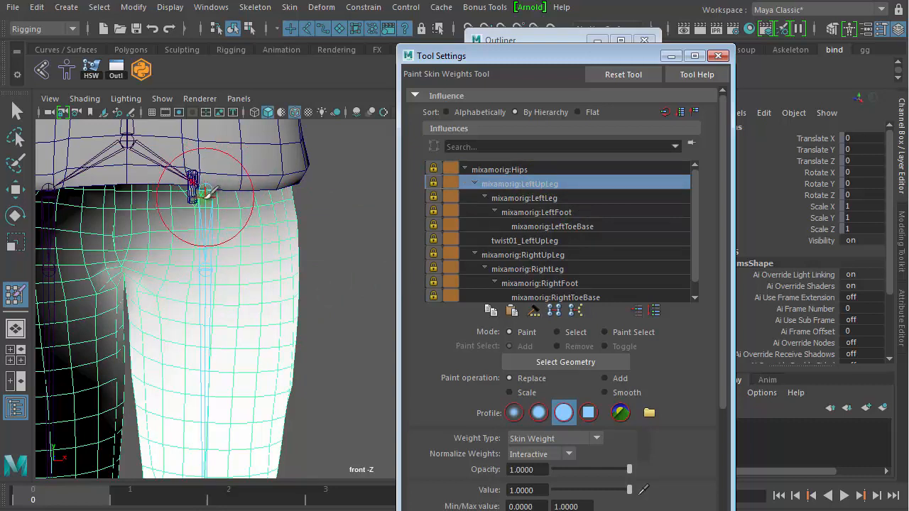
click(434, 183)
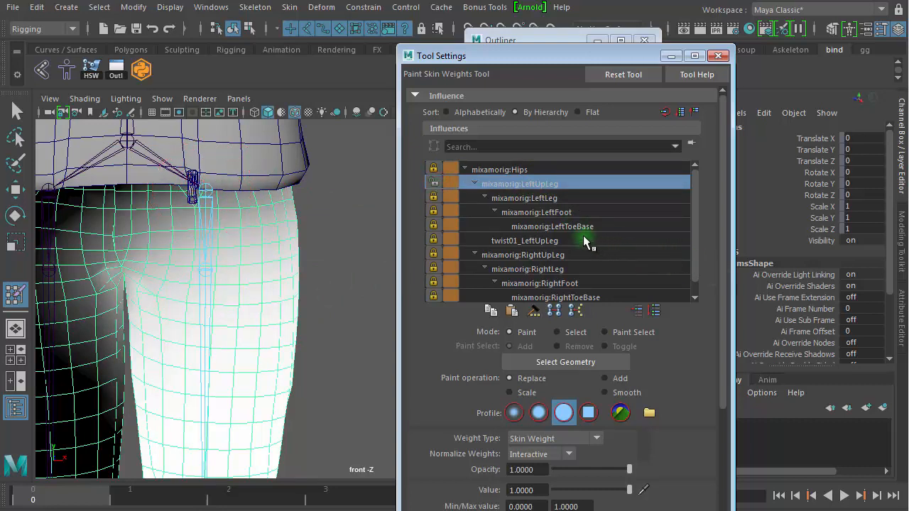
right_click(202, 270)
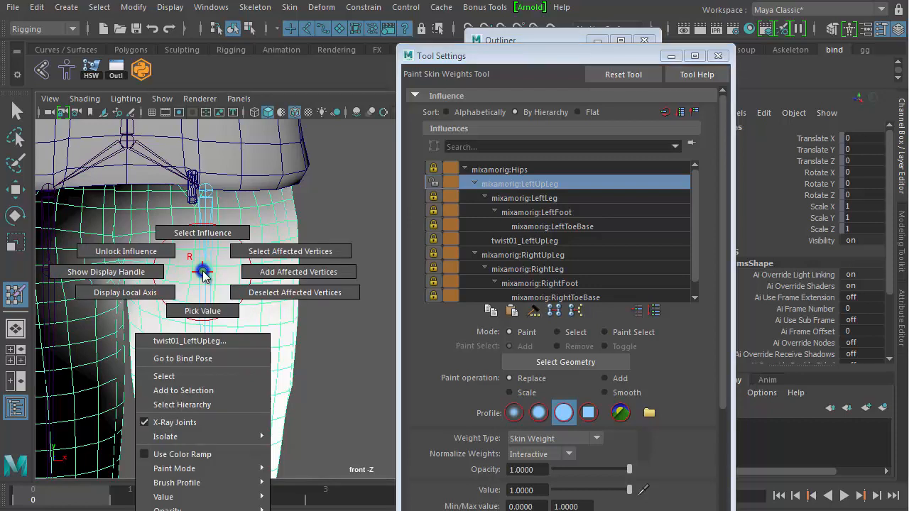
click(204, 233)
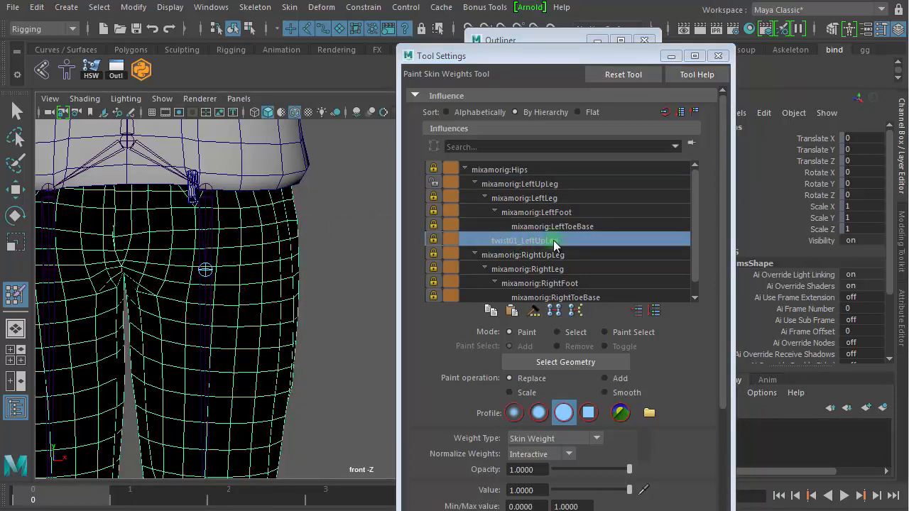
click(432, 238)
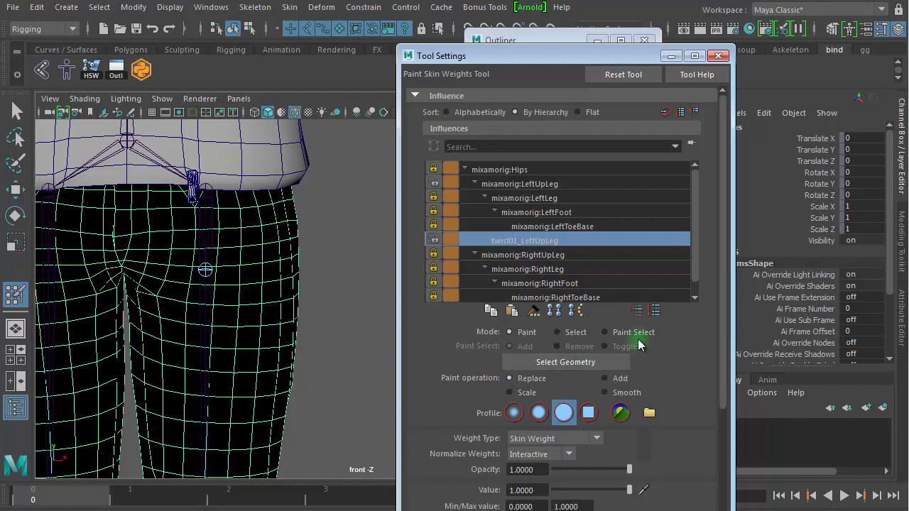
Flood the twist01_LeftUpLeg weights on the Bottoms mesh in Replace mode with opacity and value 1.0
drag(722, 305, 710, 412)
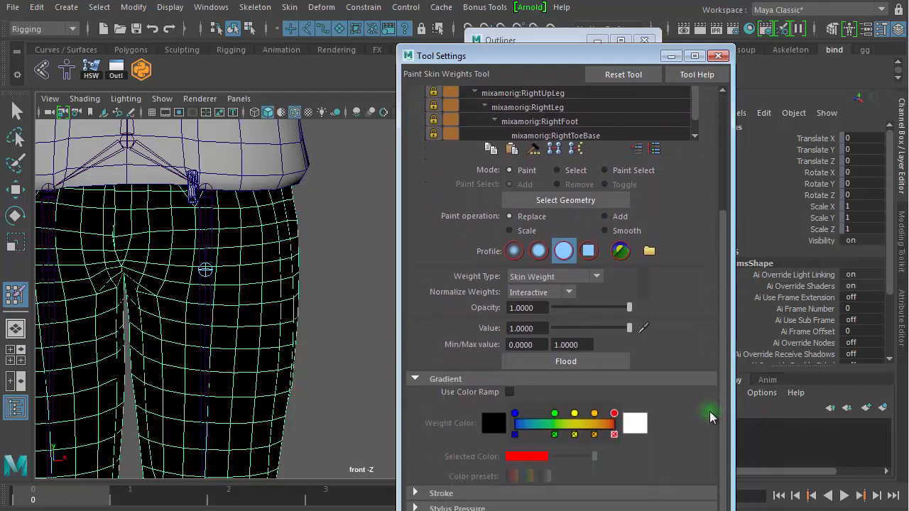
double_click(538, 305)
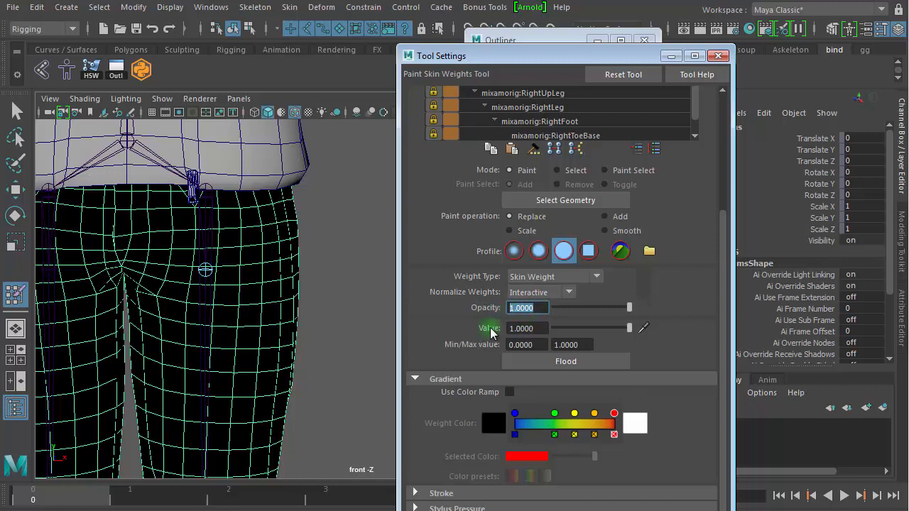
click(565, 362)
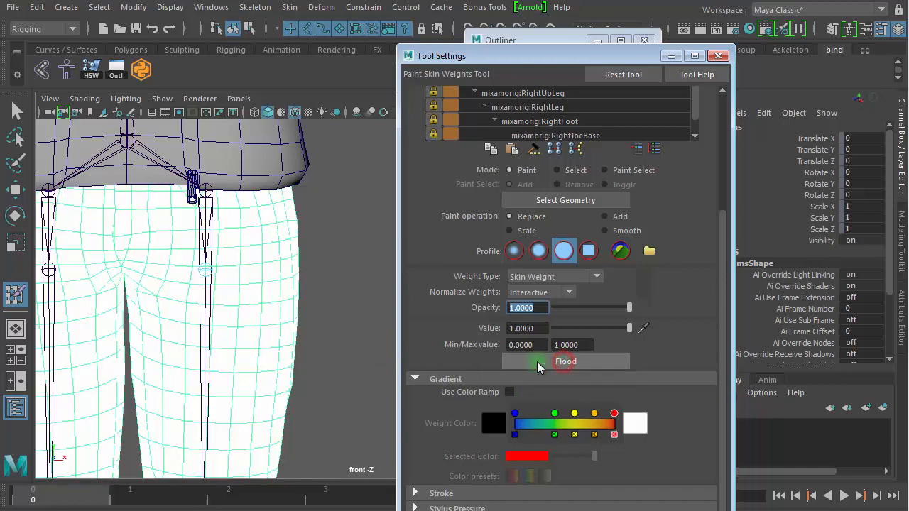
alt+right_drag(338, 348, 103, 326)
alt+right_drag(246, 343, 179, 335)
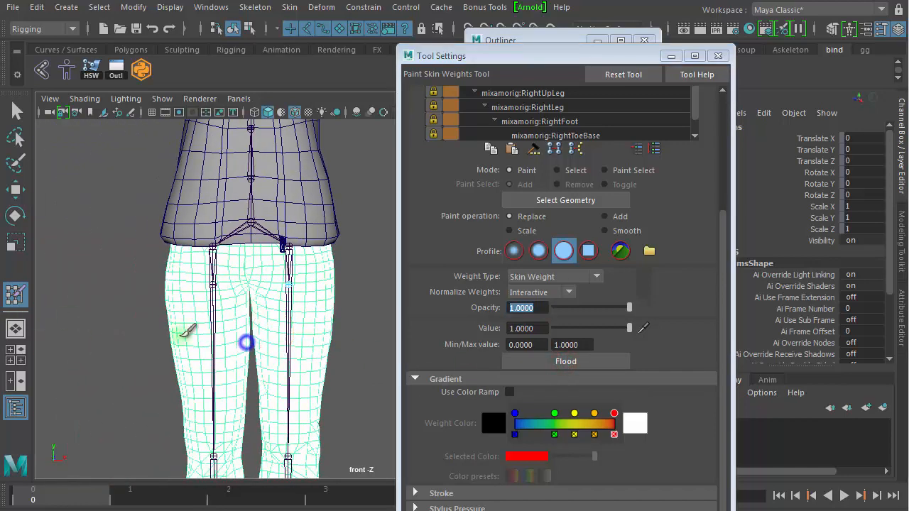
alt+middle_drag(211, 348, 174, 242)
alt+right_drag(305, 273, 58, 283)
alt+middle_drag(269, 310, 253, 260)
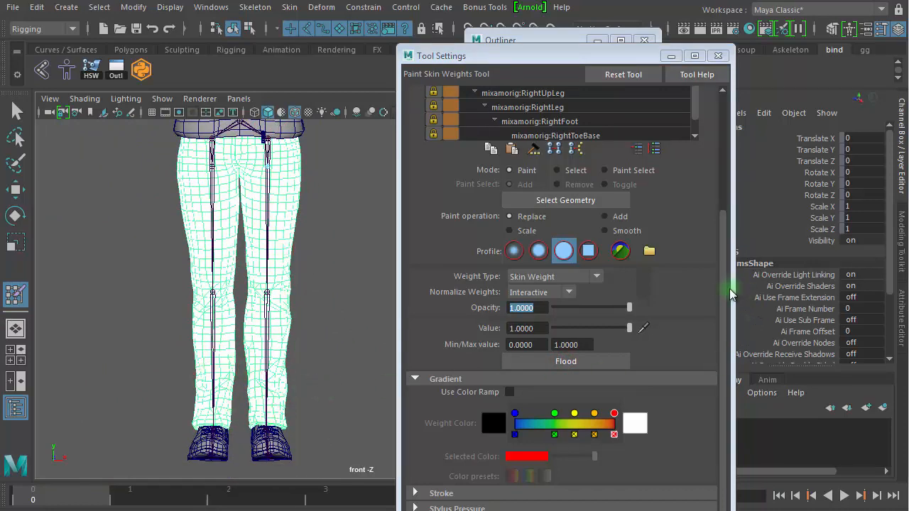
drag(724, 301, 733, 171)
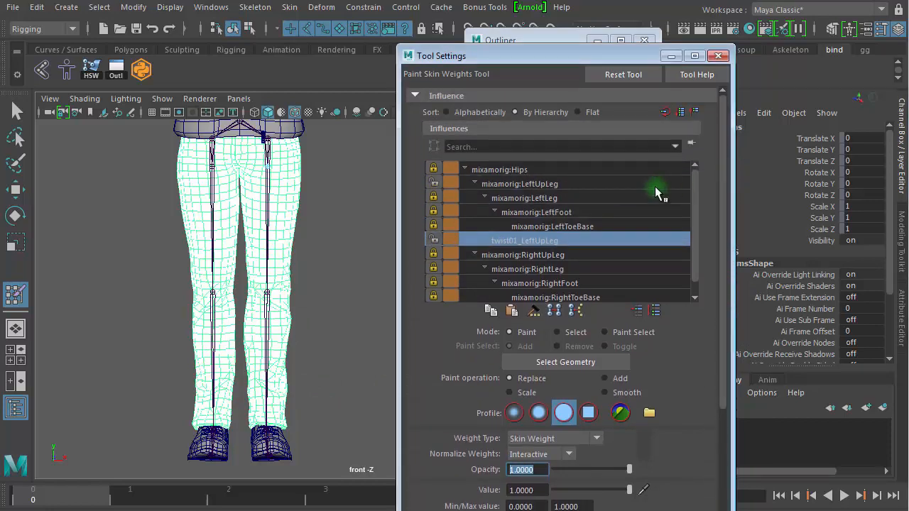
Compare the flooded weights of mixamorig:LeftUpLeg and twist01_LeftUpLeg on the left leg
click(518, 184)
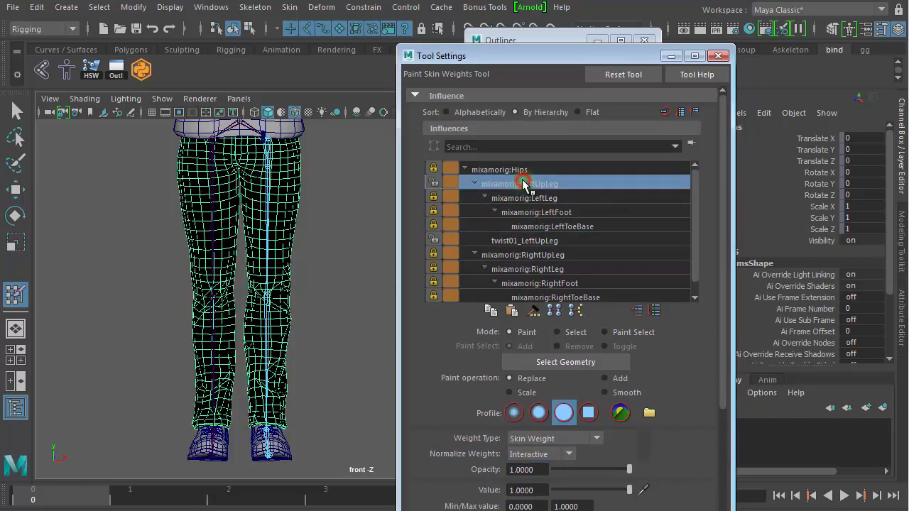
click(511, 242)
alt+right_drag(249, 306, 319, 303)
alt+middle_drag(360, 237, 397, 432)
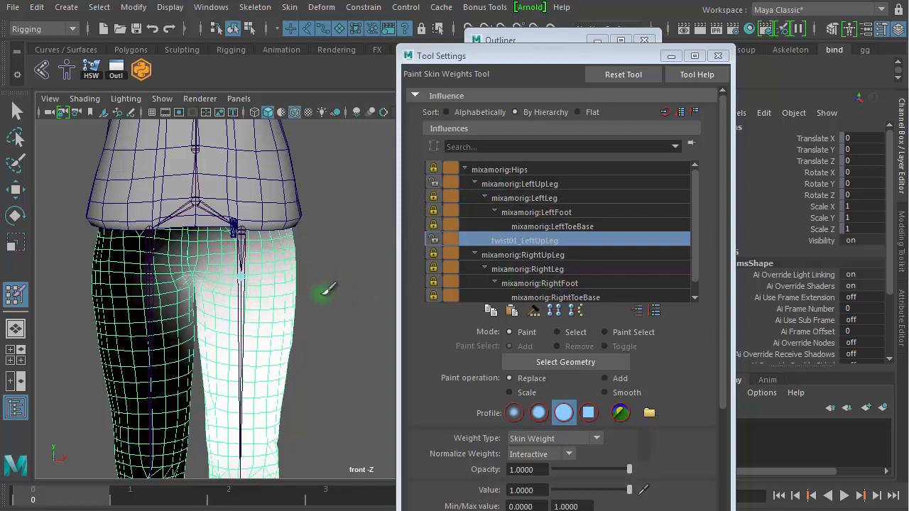
Close the paint tool settings and the Outliner, and return to the Select tool with both legs in view
click(718, 56)
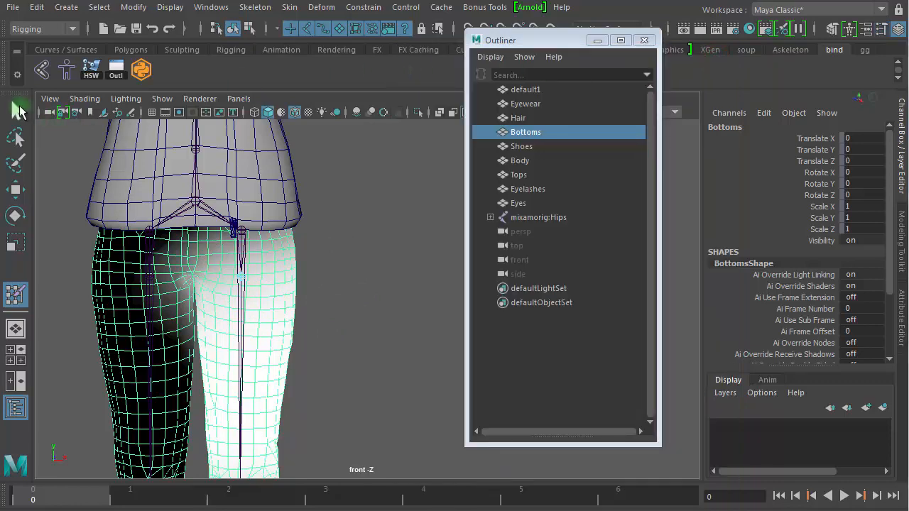
click(16, 110)
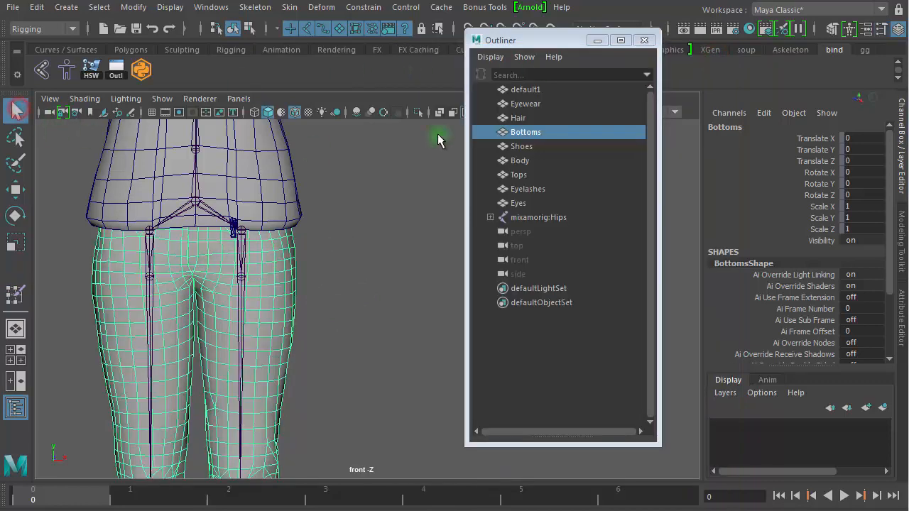
click(643, 39)
alt+right_drag(484, 292, 171, 272)
alt+middle_drag(447, 272, 477, 199)
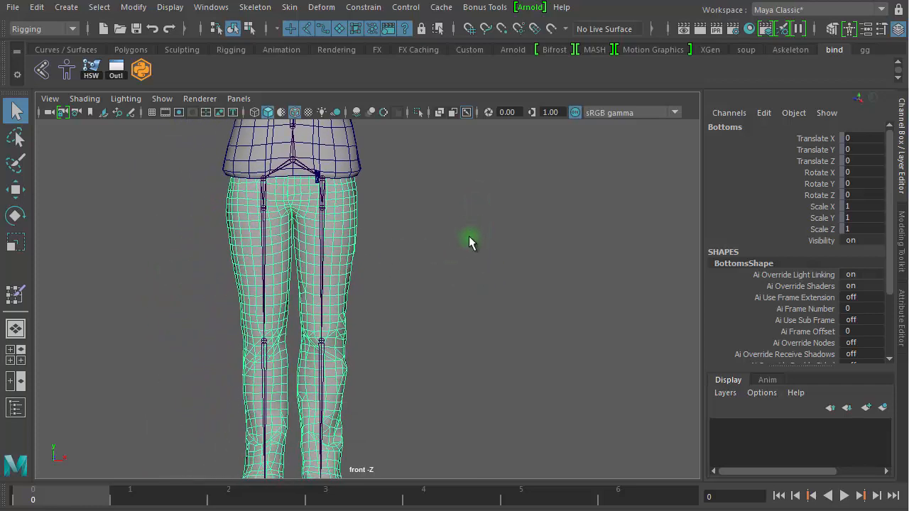
alt+right_drag(480, 250, 386, 260)
Test-rotate the mixamorig:LeftUpLeg joint to check how the left trouser leg deforms, and undo the rotations
click(321, 281)
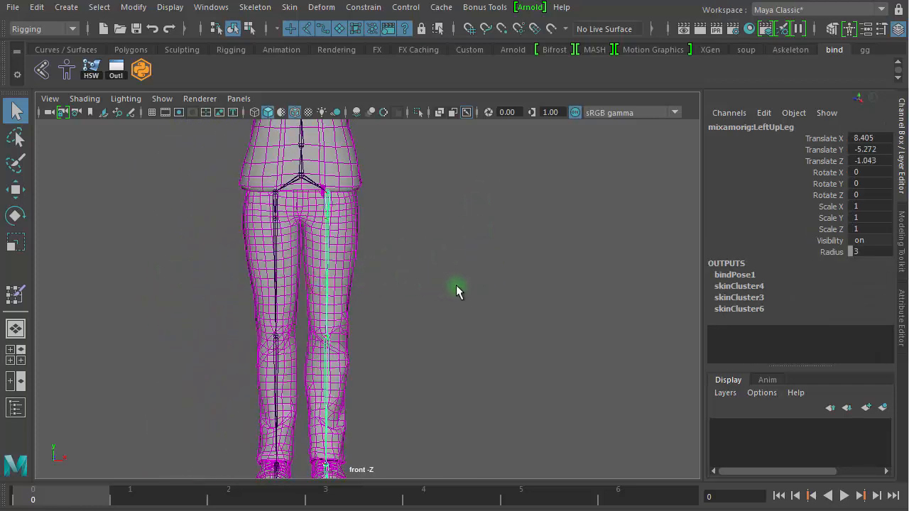
key(w)
key(e)
drag(393, 184, 354, 192)
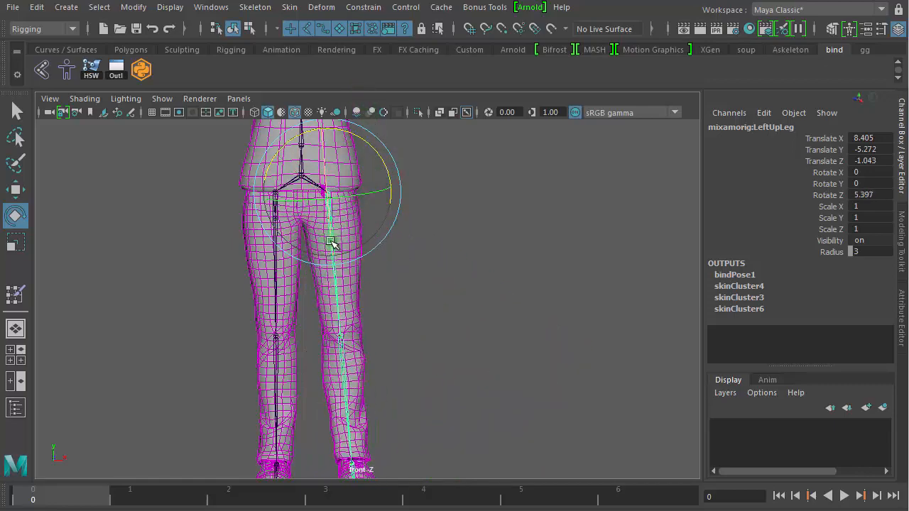
drag(331, 244, 371, 236)
key(ctrl+z)
key(ctrl+z)
key(ctrl+z)
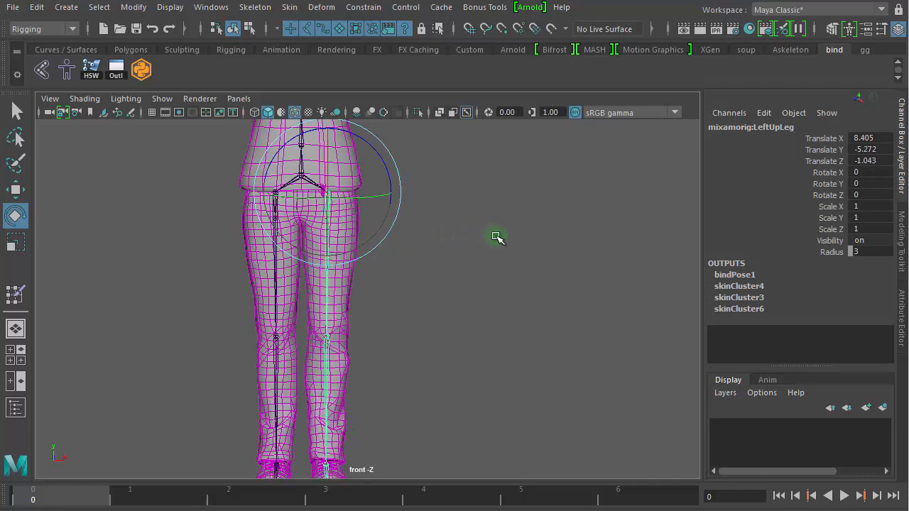
Rotate mixamorig:LeftUpLeg strongly outward in a close view of the hip to test the thigh deformation, and clear the selection
click(475, 268)
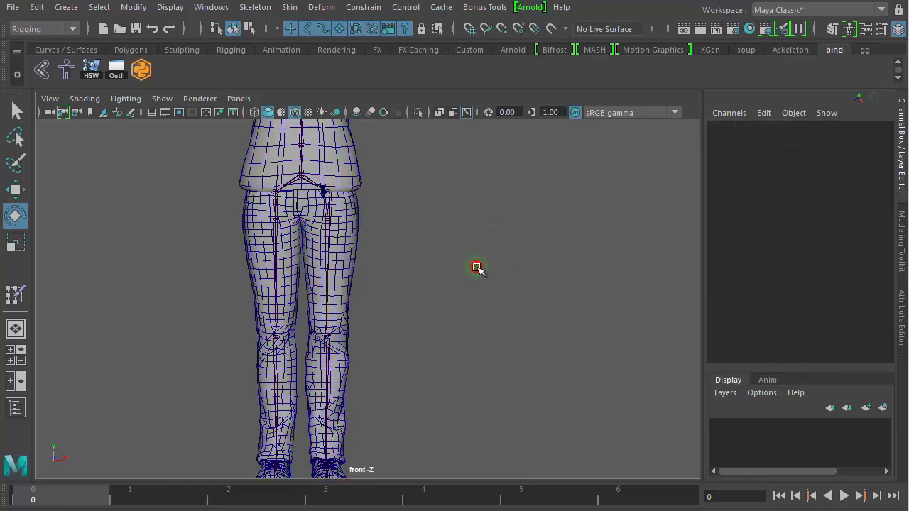
alt+right_drag(408, 270, 588, 333)
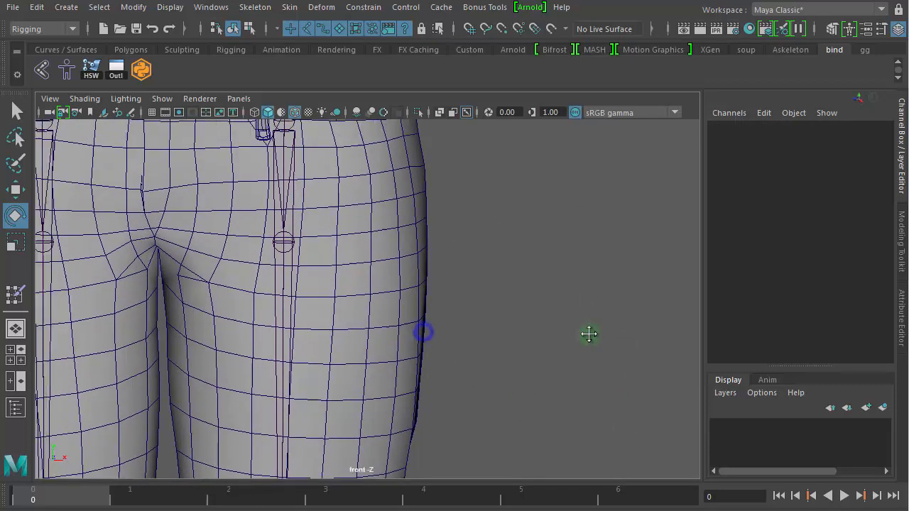
alt+middle_drag(246, 133, 296, 275)
click(345, 267)
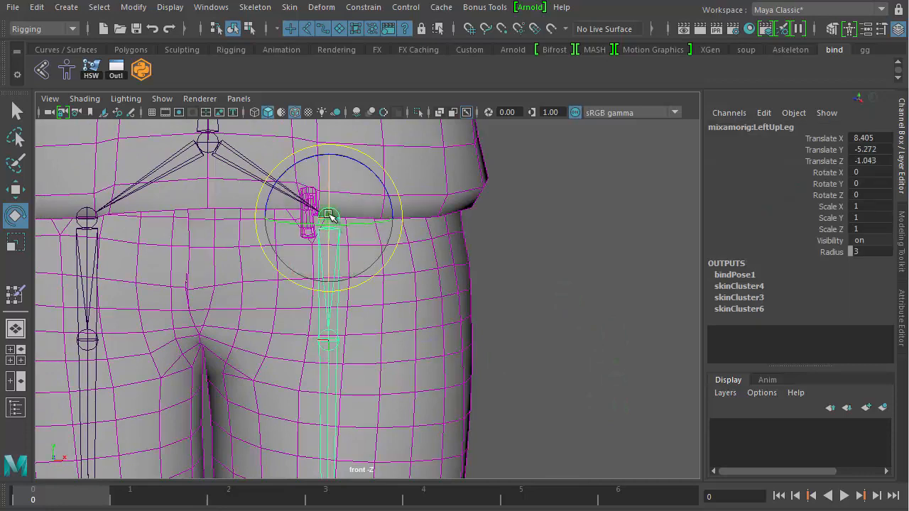
drag(377, 184, 533, 203)
click(570, 205)
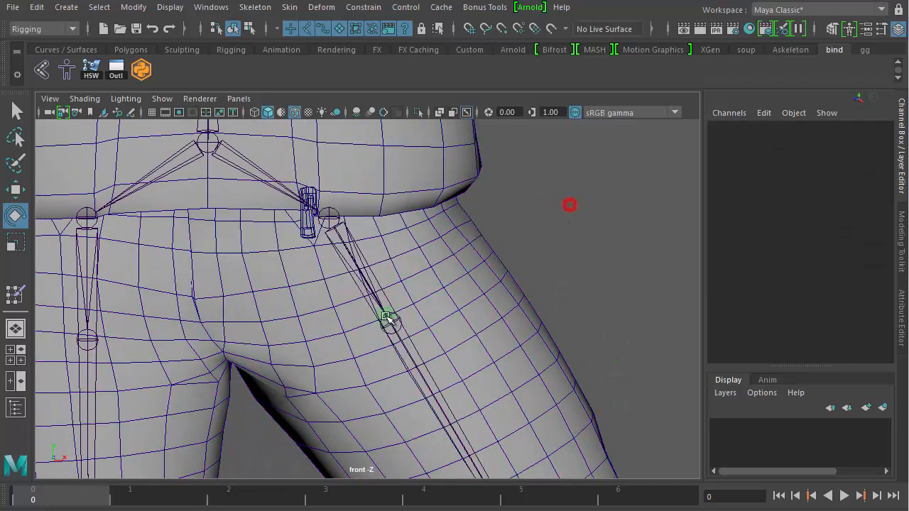
Try moving twist01_LeftUpLeg outward from the thigh bone, and undo both this move and the upper-leg rotation
click(395, 323)
key(w)
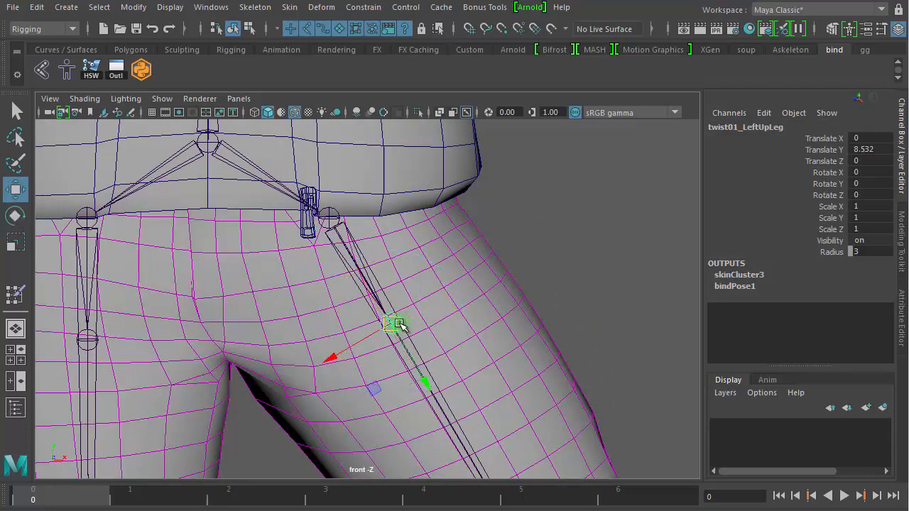
drag(392, 326, 424, 331)
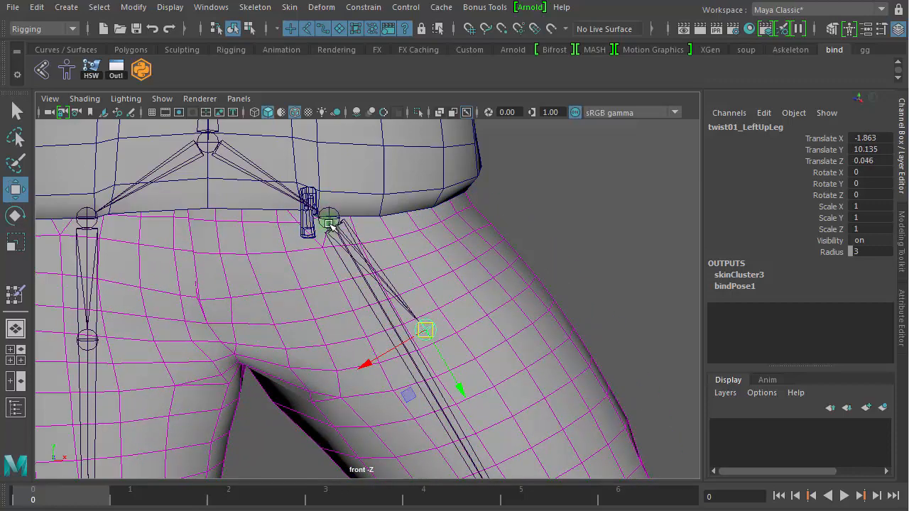
key(ctrl+z)
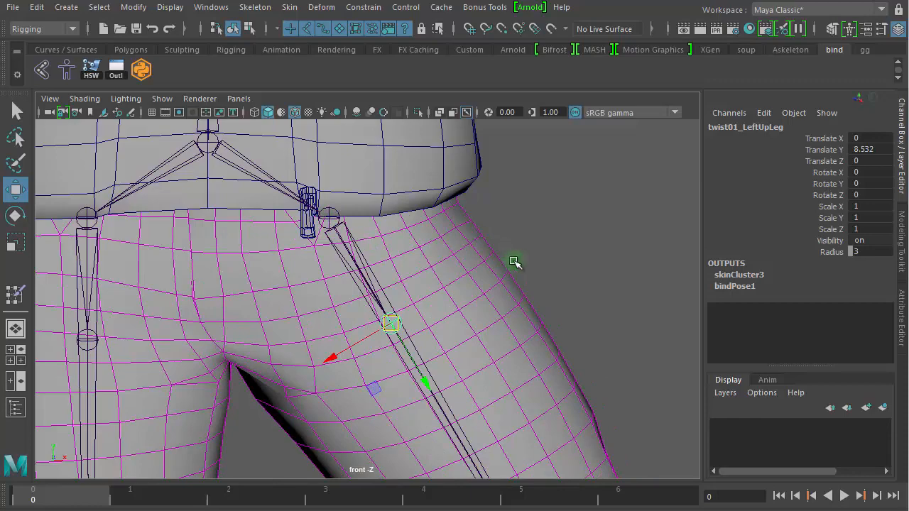
key(ctrl+z)
key(ctrl+z)
key(ctrl+z)
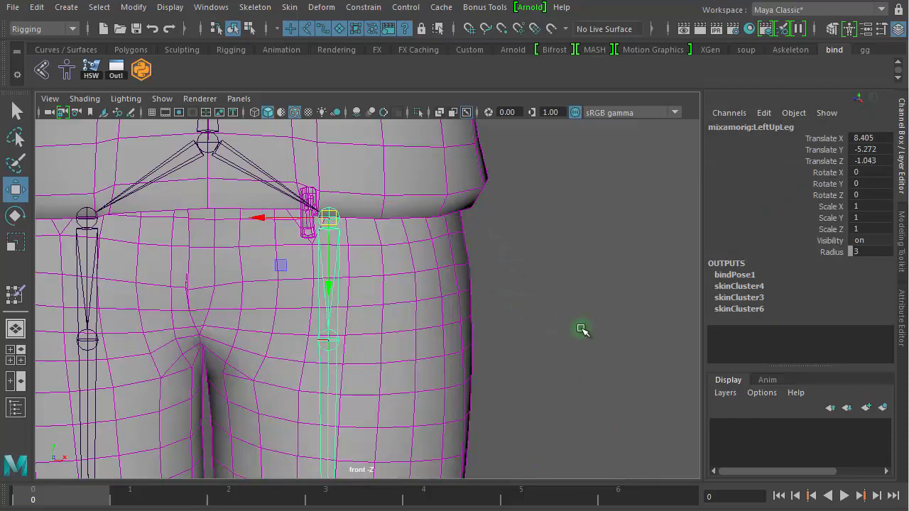
alt+right_drag(599, 334, 110, 254)
alt+middle_drag(604, 364, 598, 192)
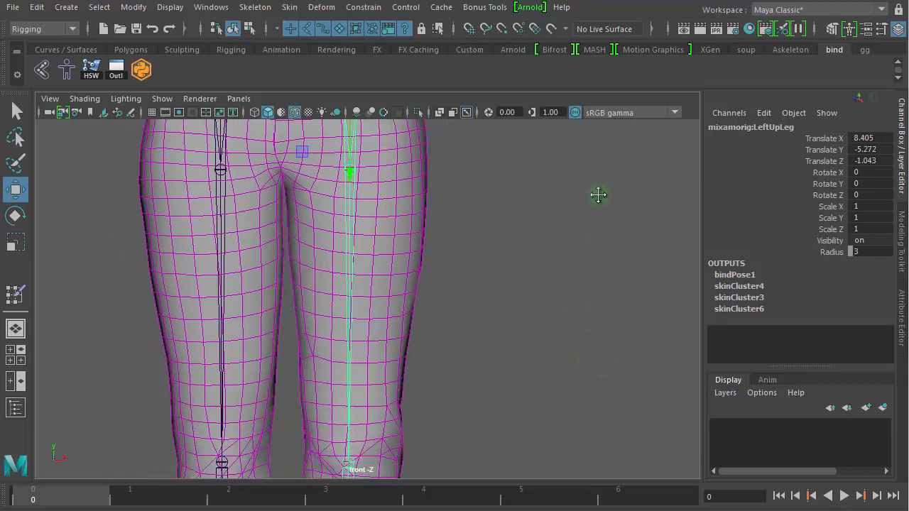
alt+right_drag(594, 305, 173, 262)
alt+middle_drag(511, 329, 521, 246)
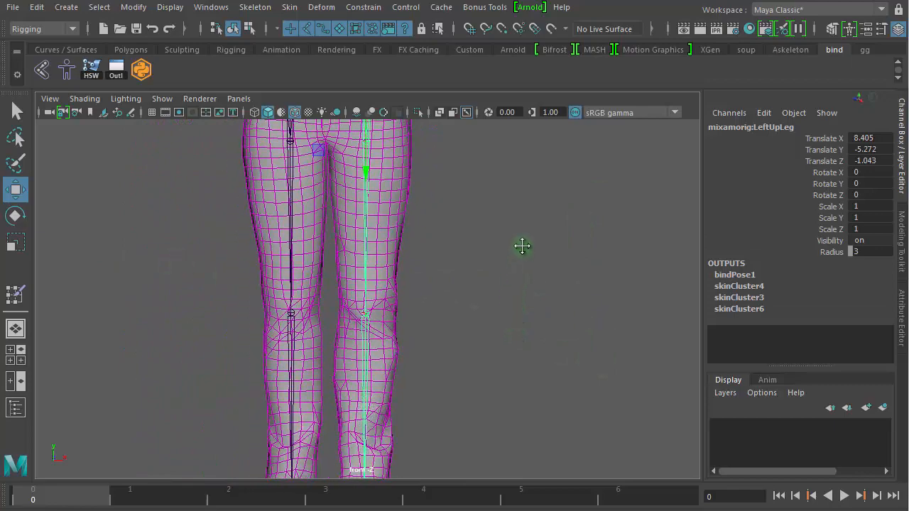
Examine both trouser legs and their joint chains from the hips down to the feet in the front view
alt+right_drag(414, 266, 469, 254)
alt+right_drag(595, 288, 220, 267)
alt+right_drag(455, 282, 134, 274)
alt+middle_drag(347, 317, 334, 273)
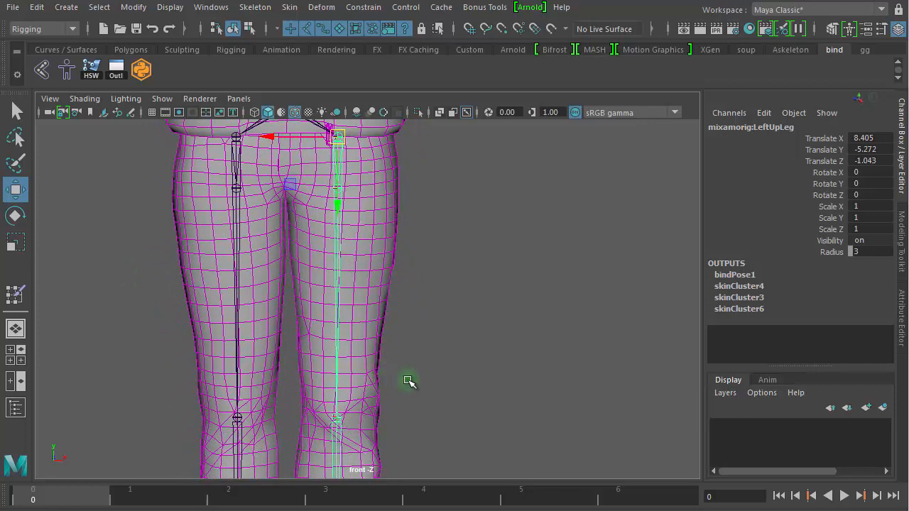
alt+middle_drag(508, 319, 509, 196)
alt+middle_drag(534, 426, 535, 300)
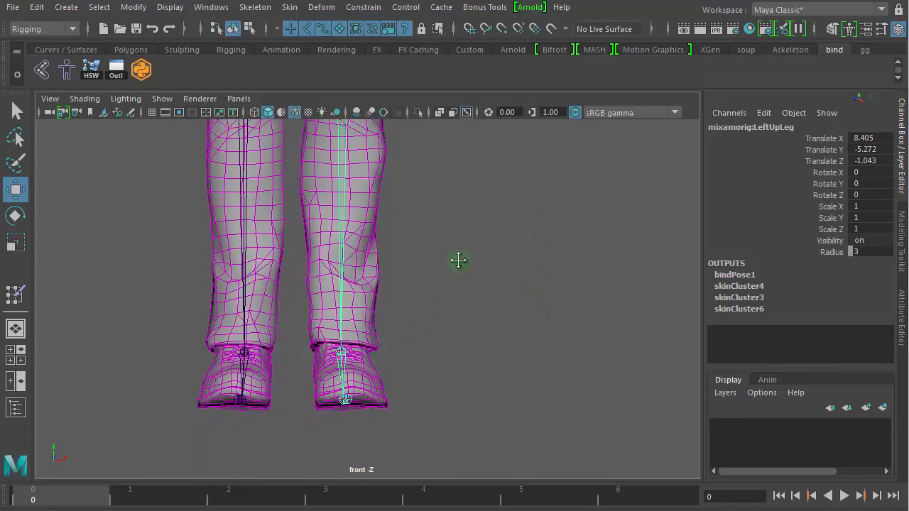
alt+middle_drag(457, 260, 461, 485)
alt+right_drag(464, 364, 574, 360)
alt+middle_drag(546, 355, 540, 314)
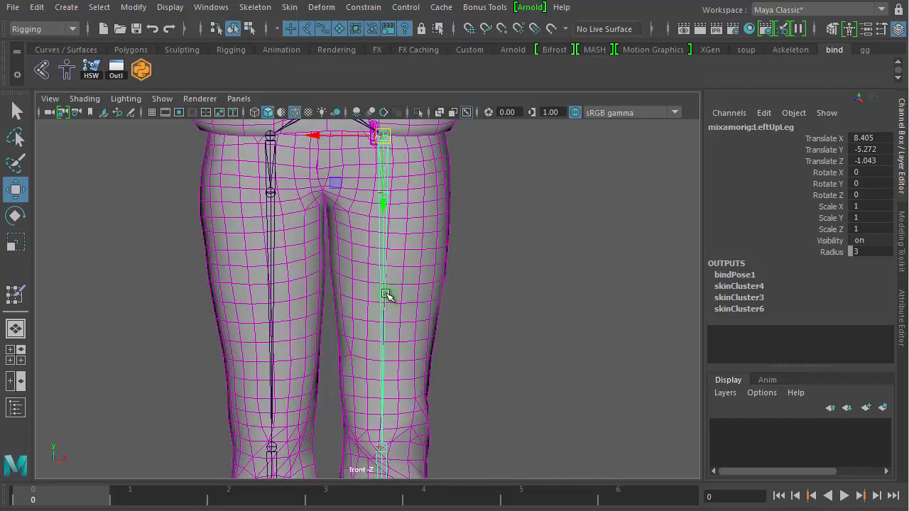
Select the Bottoms mesh, turn off joint selectability and switch the mesh to vertex mode
click(429, 287)
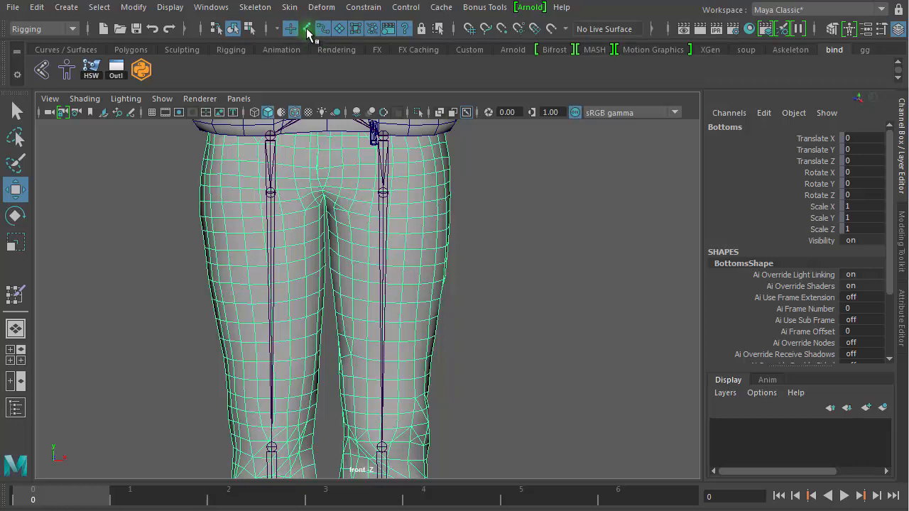
drag(561, 282, 438, 298)
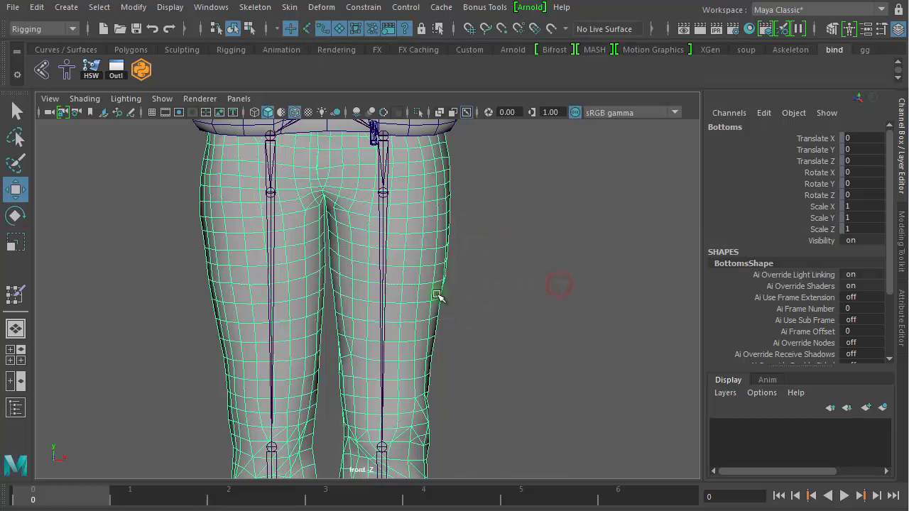
right_drag(443, 265, 375, 258)
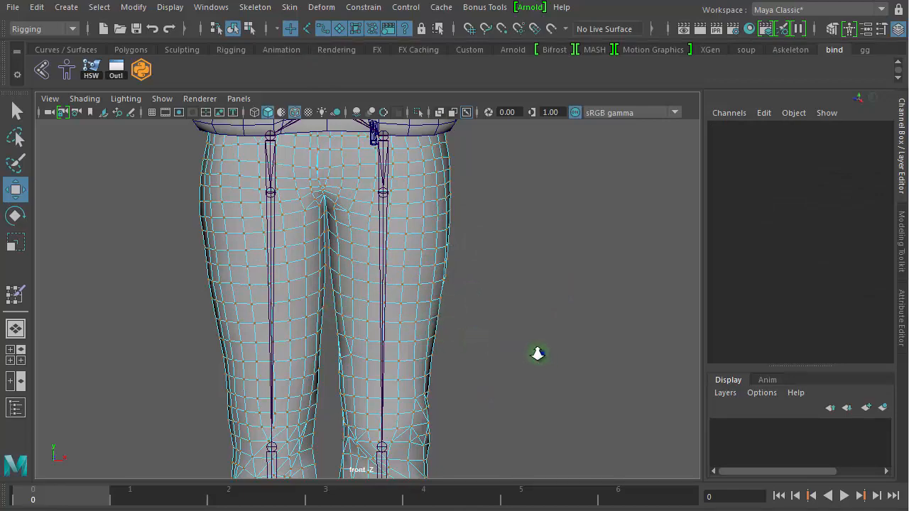
Select all Bottoms vertices of the left trouser leg from mid-thigh down to the hem
alt+right_drag(537, 352, 270, 317)
alt+middle_drag(505, 378, 507, 258)
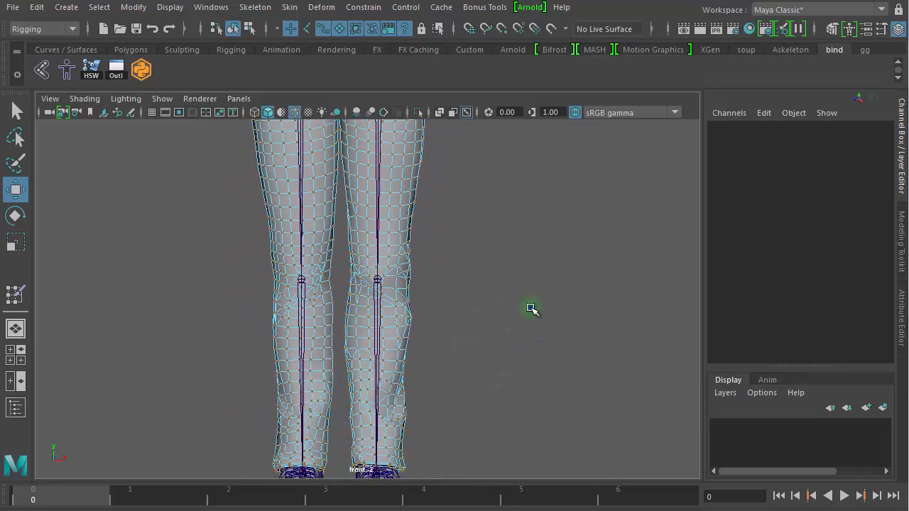
alt+right_drag(530, 308, 329, 314)
mouse_move(454, 318)
alt+right_down()
mouse_move(426, 318)
mouse_move(368, 280)
alt+right_up()
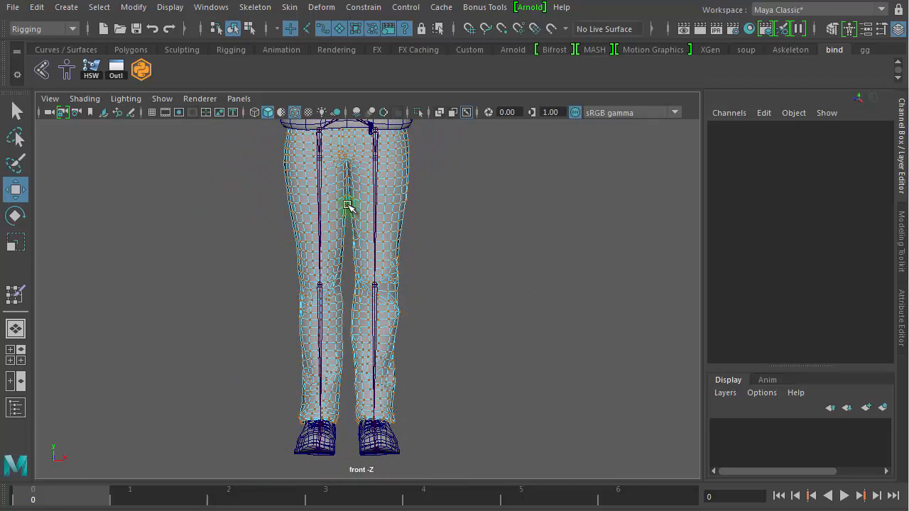
drag(419, 264, 469, 470)
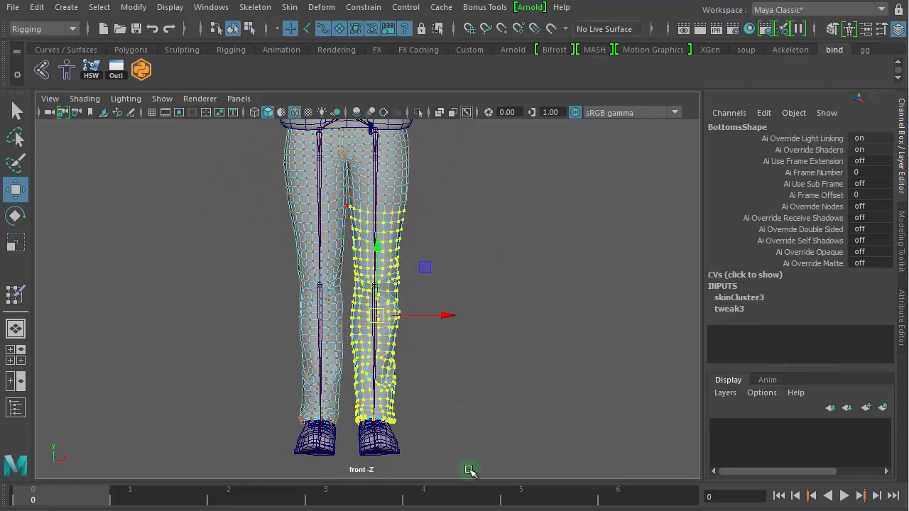
Complete the uppermost row of selected vertices across the back of the left thigh in the perspective view
key(space)
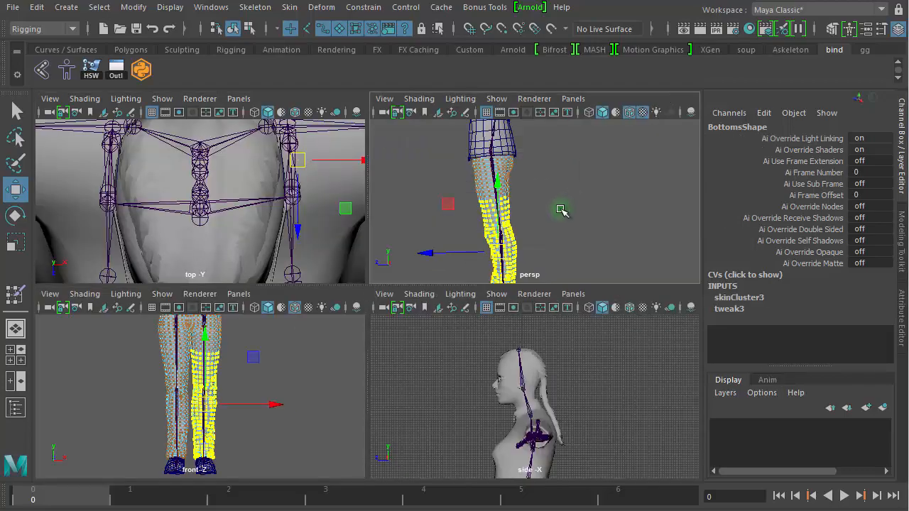
key(space)
alt+right_drag(282, 325, 668, 344)
alt+middle_drag(382, 332, 643, 291)
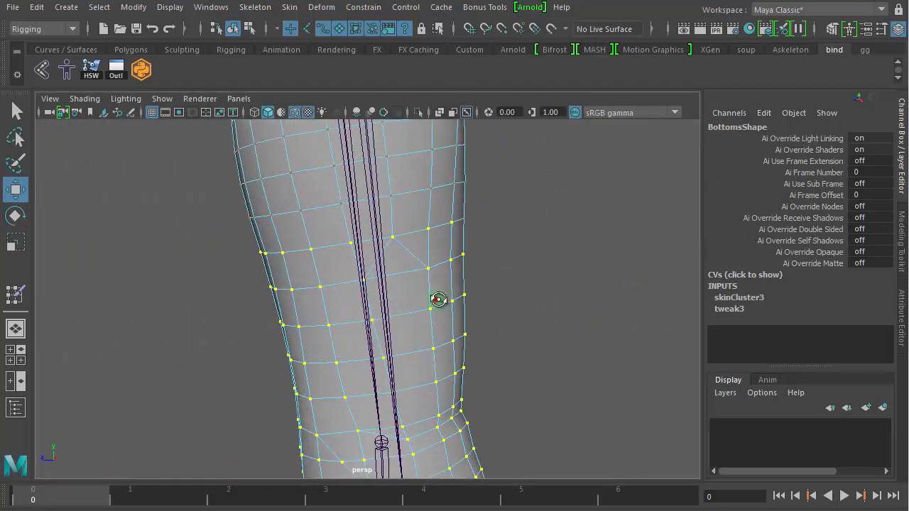
alt+drag(436, 301, 294, 301)
alt+right_drag(317, 302, 448, 319)
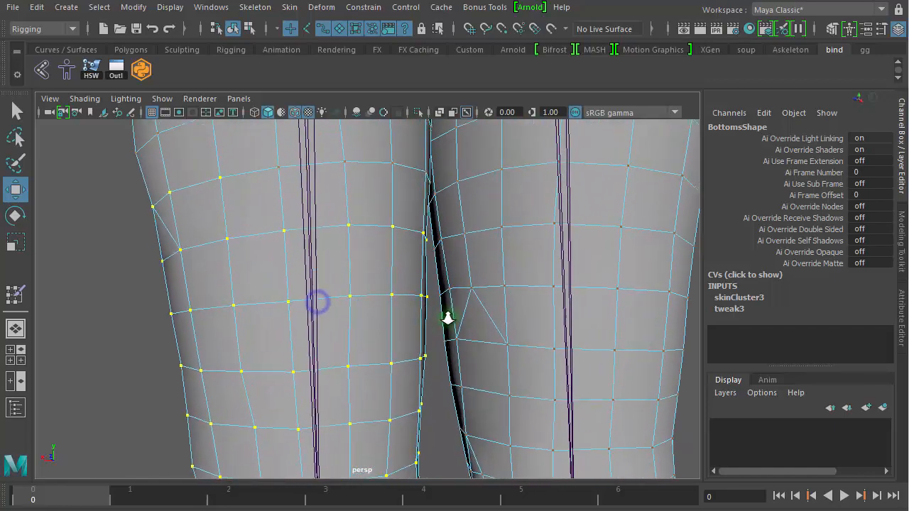
alt+middle_drag(431, 293, 430, 373)
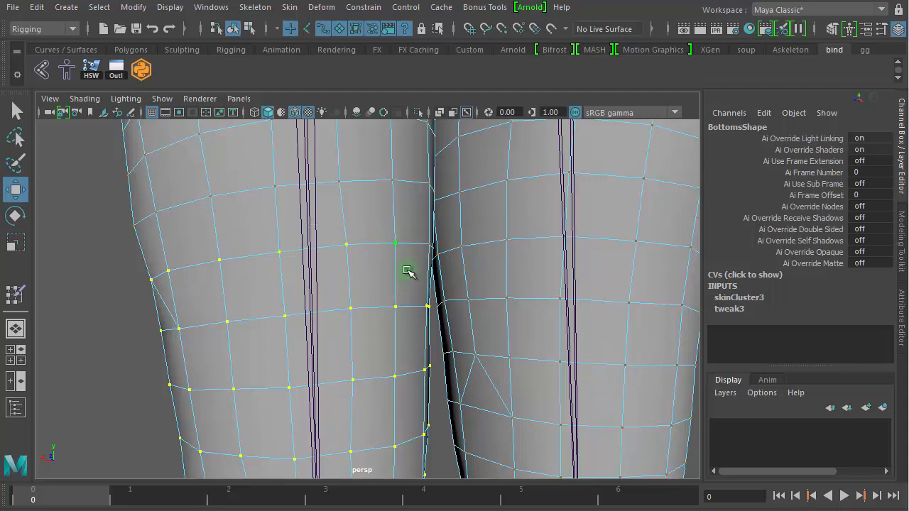
Deselect the extra vertices above the even selection border on the front of the left thigh
alt+drag(408, 272, 622, 289)
alt+right_drag(623, 289, 324, 272)
alt+drag(335, 272, 396, 269)
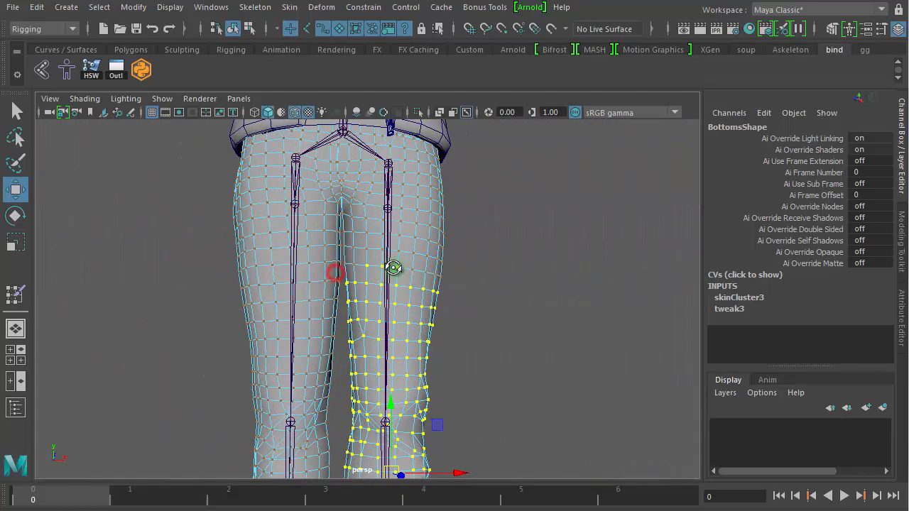
alt+right_drag(360, 280, 583, 300)
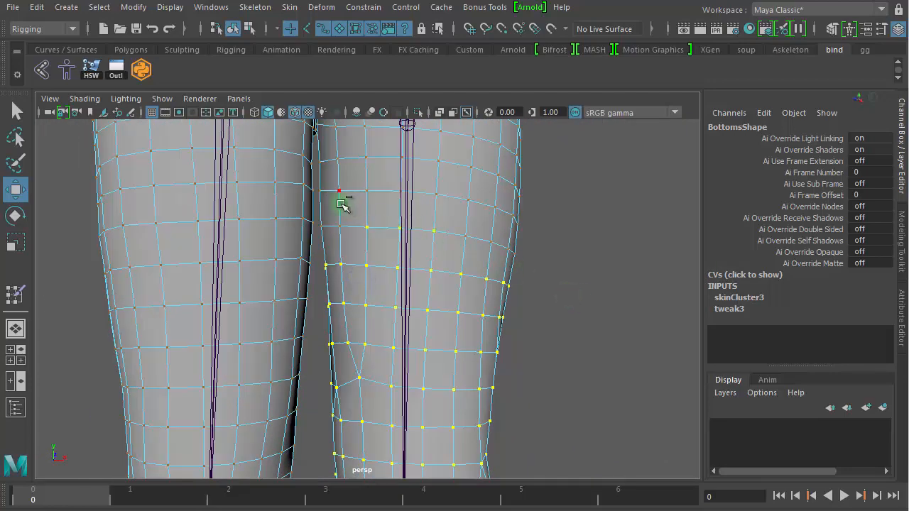
ctrl+drag(339, 205, 443, 237)
Open the Paint Skin Weights Tool settings for the Bottoms mesh, keeping the left-leg vertices selected
mouse_move(527, 287)
alt+mouse_down()
mouse_move(298, 308)
mouse_move(130, 310)
mouse_move(368, 288)
mouse_move(534, 289)
mouse_move(538, 301)
mouse_move(528, 303)
alt+mouse_up()
alt+right_drag(561, 302, 205, 257)
alt+right_drag(391, 277, 320, 264)
alt+middle_drag(378, 278, 362, 254)
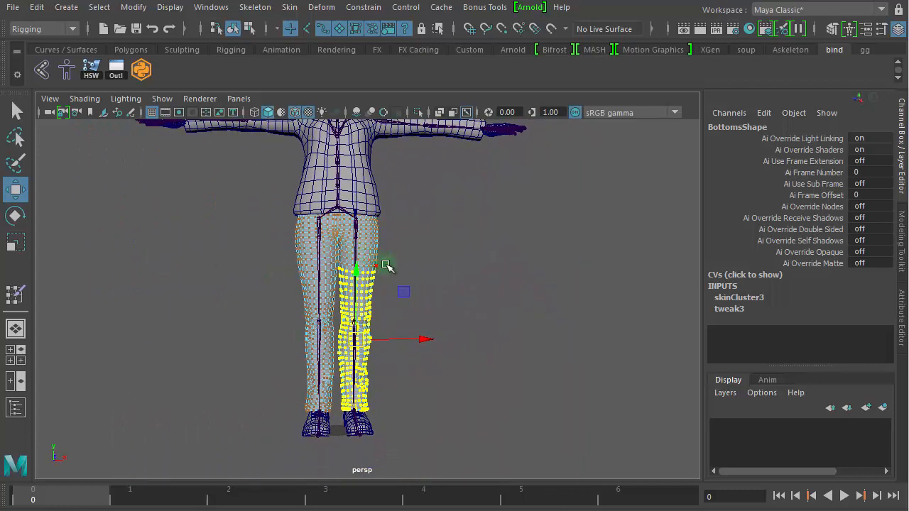
right_drag(498, 244, 392, 225)
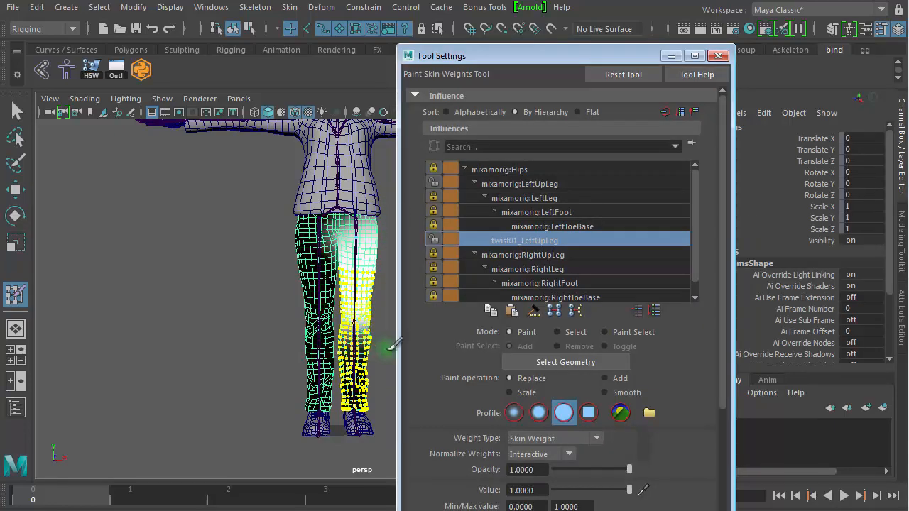
Flood the selected left-leg vertices with the mixamorig:LeftUpLeg influence, using Replace with value 1.0
alt+right_drag(203, 368, 489, 377)
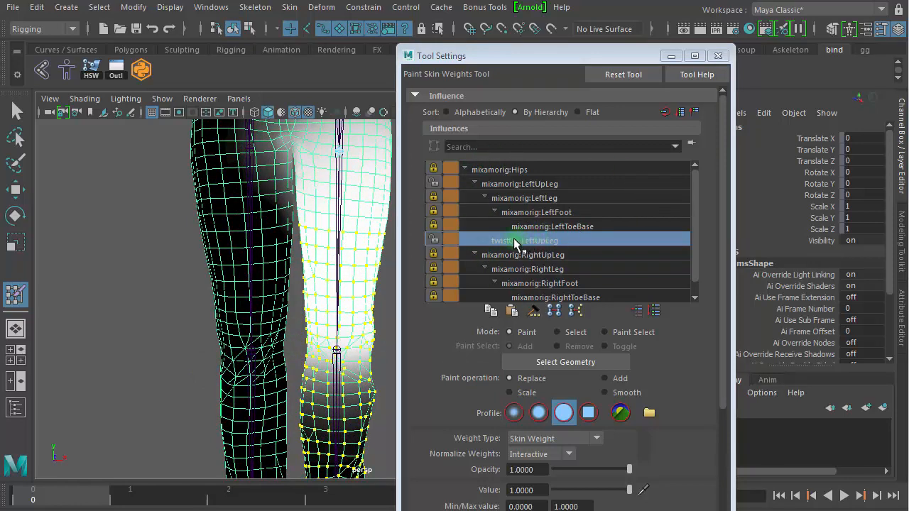
click(566, 184)
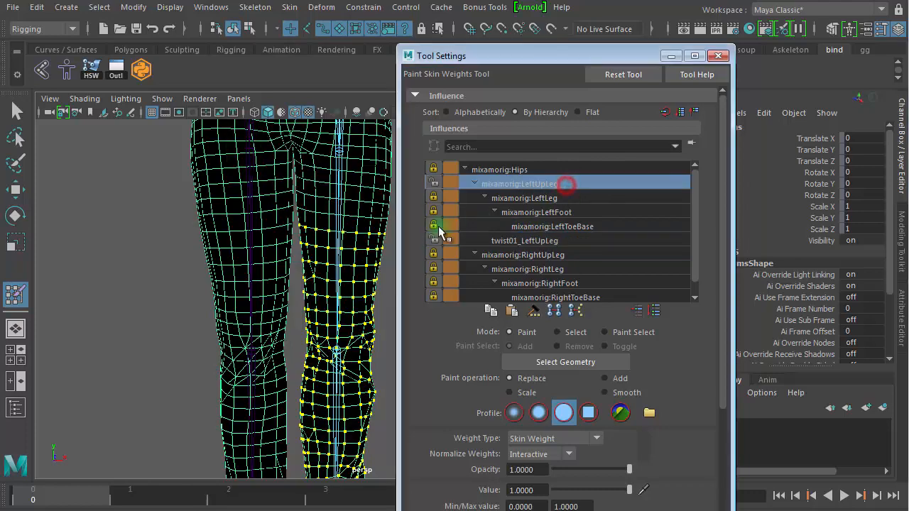
alt+middle_drag(353, 292, 305, 454)
mouse_move(305, 455)
alt+right_down()
mouse_move(415, 396)
mouse_move(613, 415)
alt+right_up()
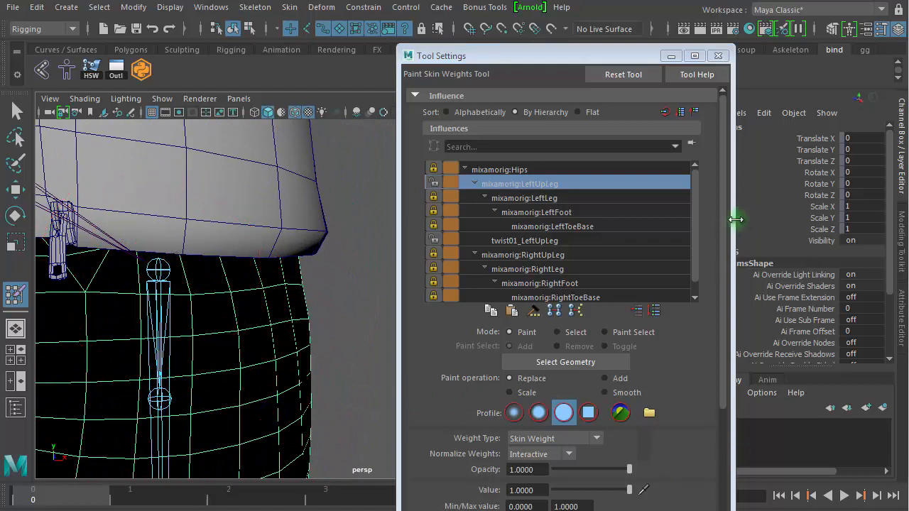
scroll(717, 238, down, 4)
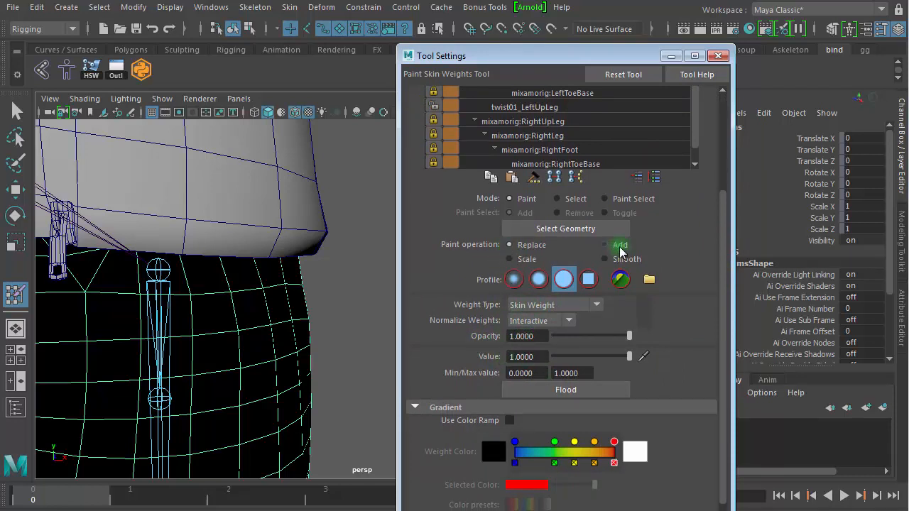
click(564, 390)
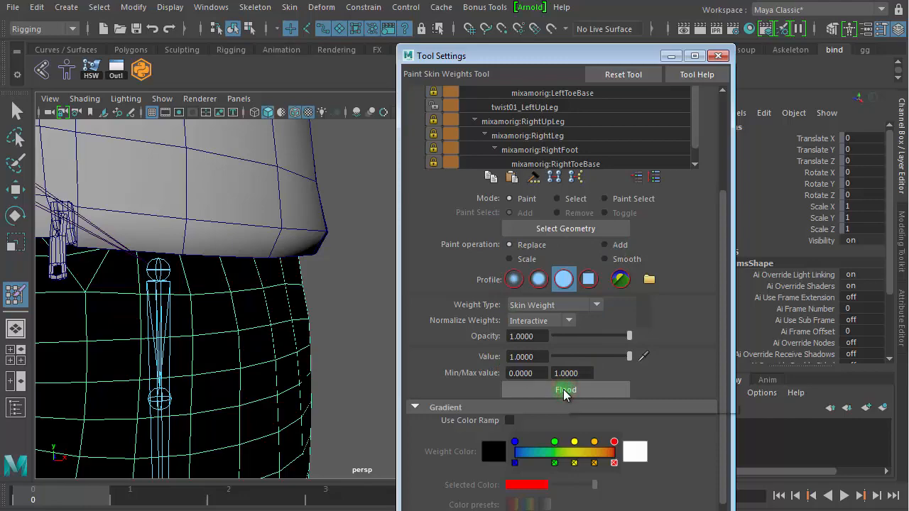
Compare the weights of twist01_LeftUpLeg and mixamorig:LeftUpLeg along the left leg from hip to ankle
alt+right_drag(341, 376, 30, 305)
alt+middle_drag(234, 339, 224, 146)
alt+drag(315, 285, 264, 281)
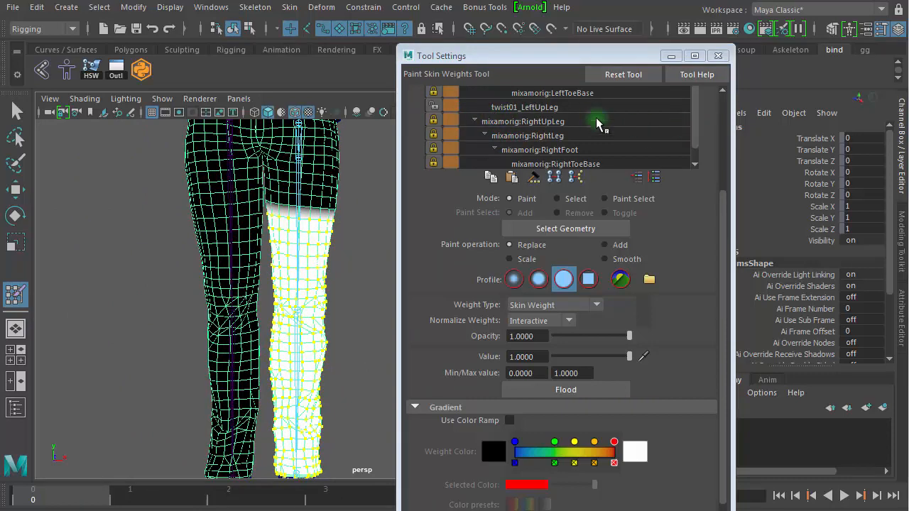
click(525, 107)
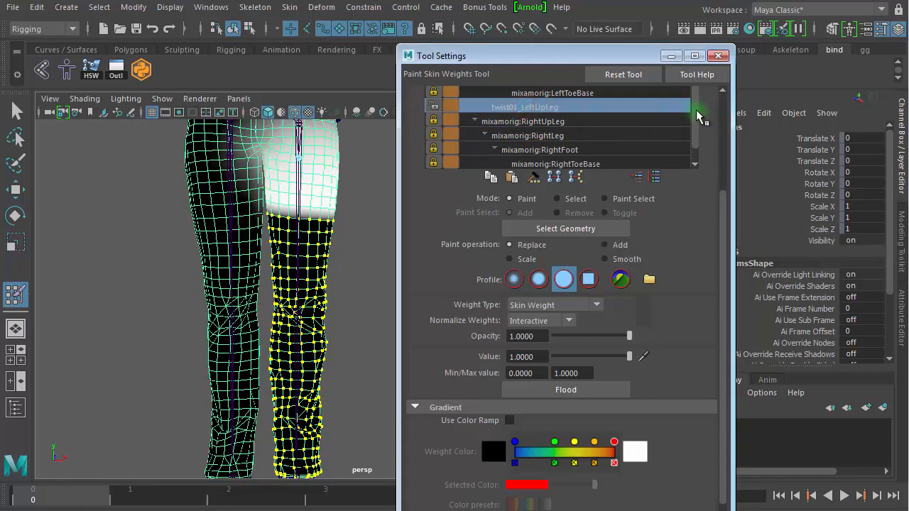
scroll(697, 120, down, 1)
scroll(697, 120, up, 1)
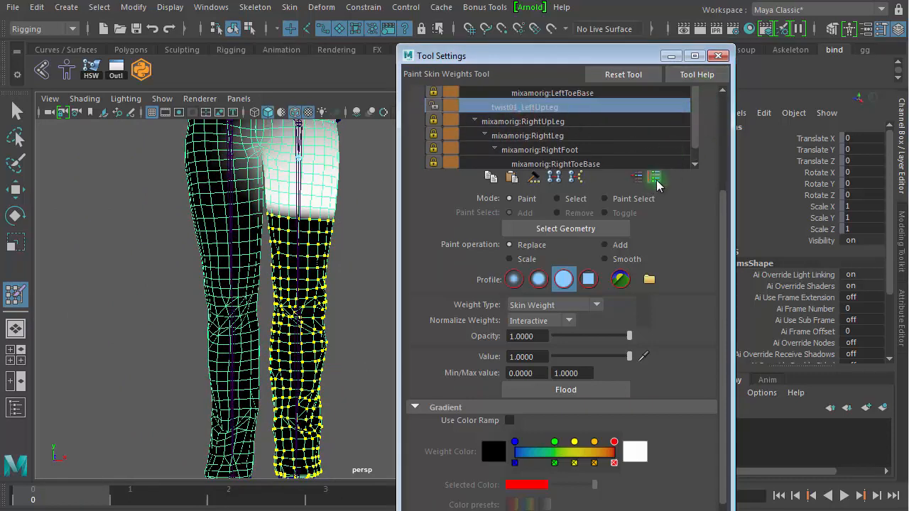
scroll(724, 188, up, 3)
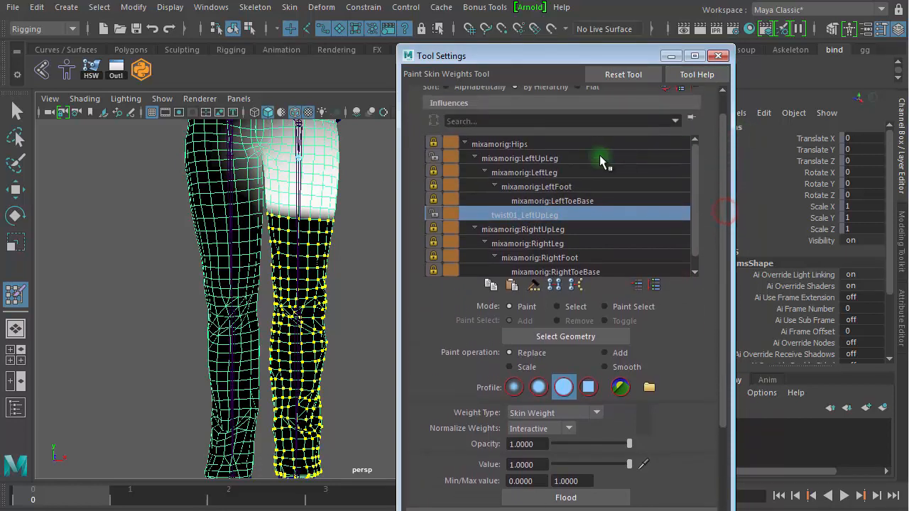
click(554, 159)
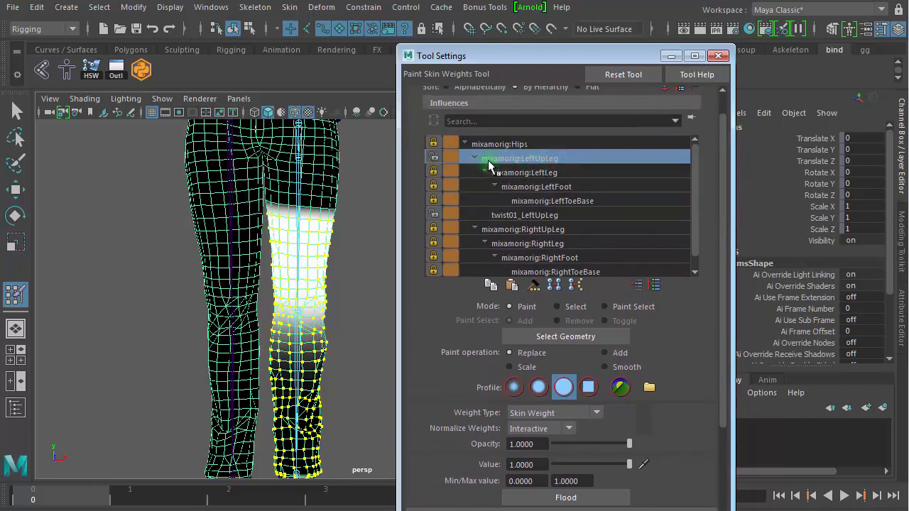
scroll(347, 248, up, 5)
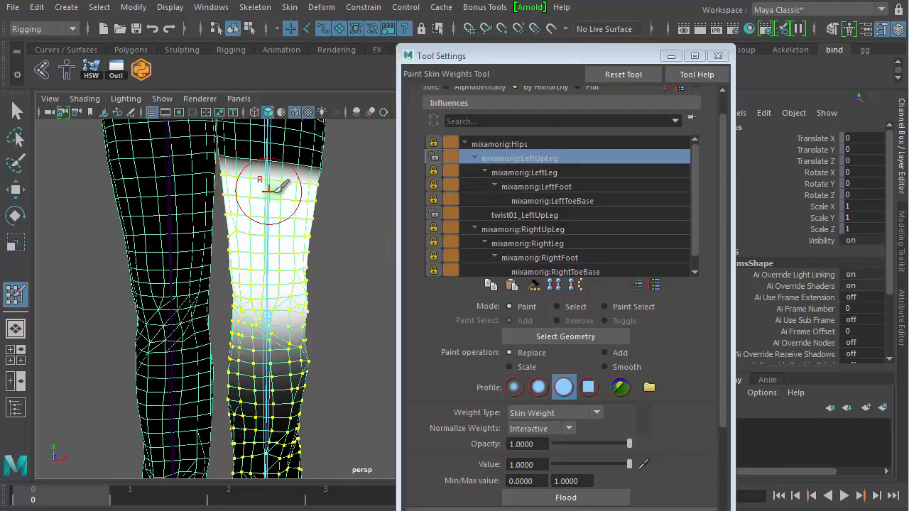
alt+middle_drag(336, 347, 366, 213)
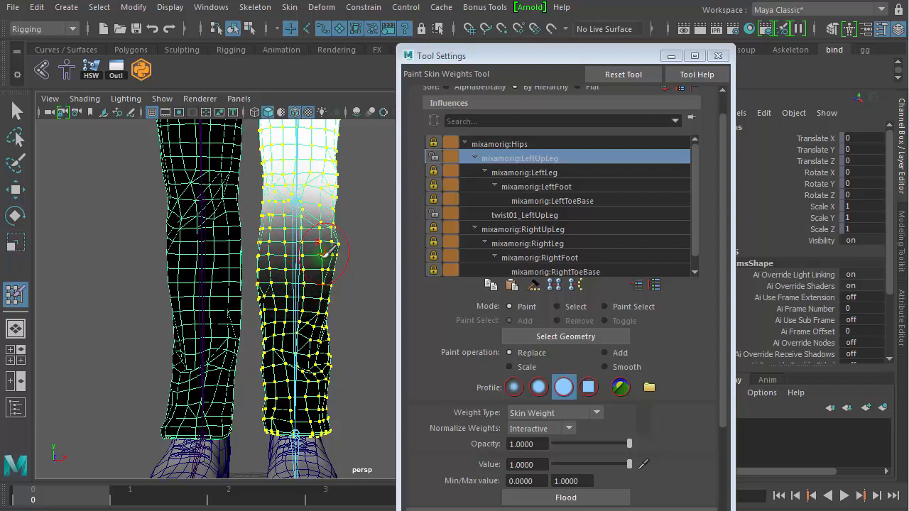
Close the paint tool settings, return to the Select tool and object mode, and clear the selection
click(718, 56)
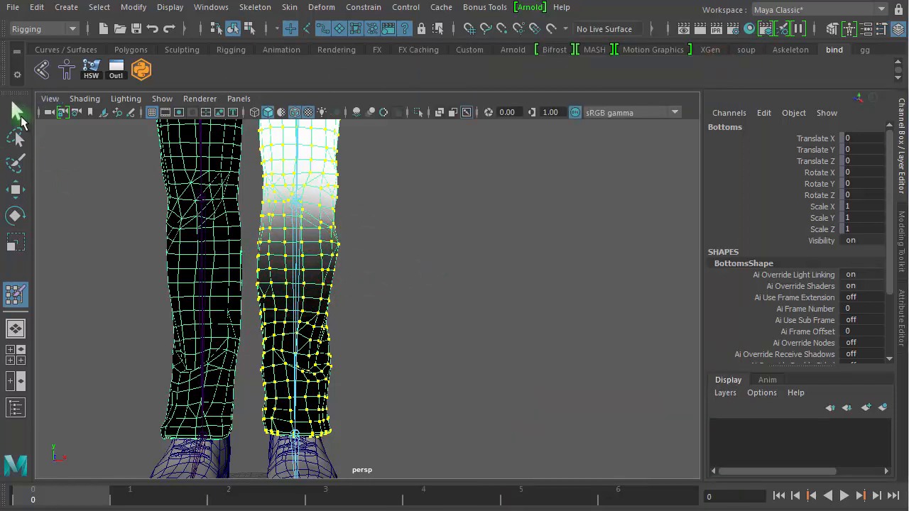
click(18, 112)
alt+right_drag(497, 274, 219, 245)
alt+middle_drag(317, 243, 303, 323)
right_drag(348, 270, 413, 242)
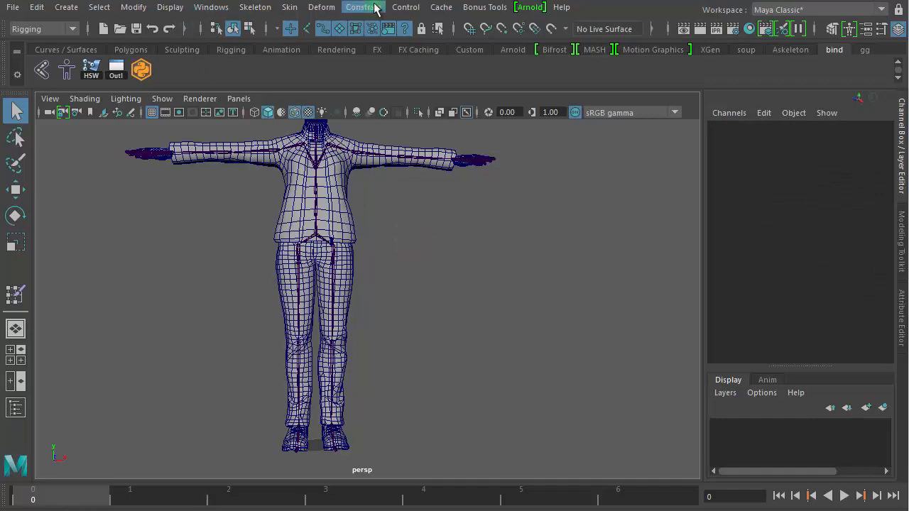
Make joints selectable again, rotate mixamorig:RightUpLeg to test the right thigh deformation, and clear the selection
alt+right_drag(347, 312, 599, 323)
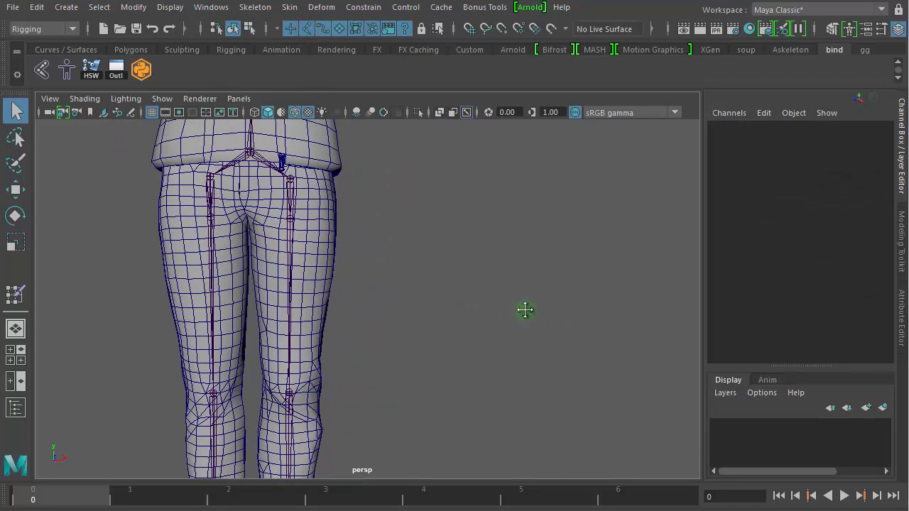
alt+middle_drag(524, 310, 554, 287)
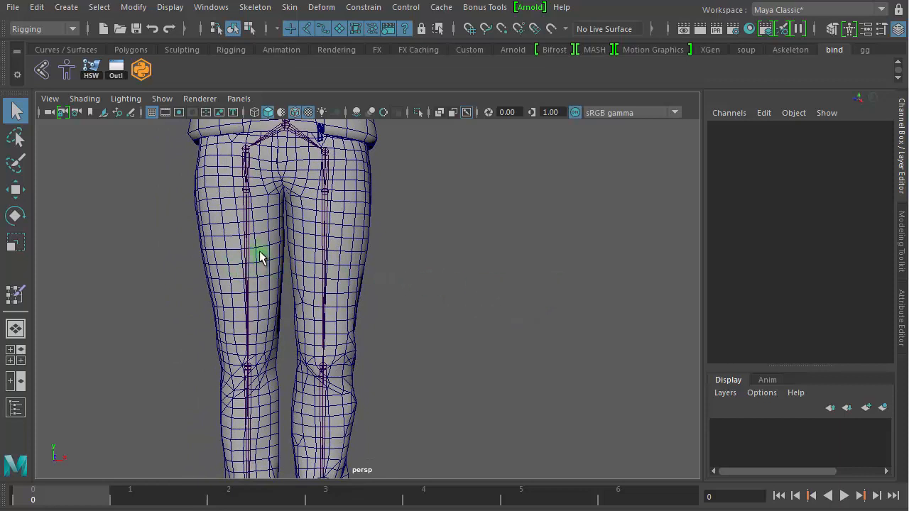
drag(260, 255, 234, 268)
key(w)
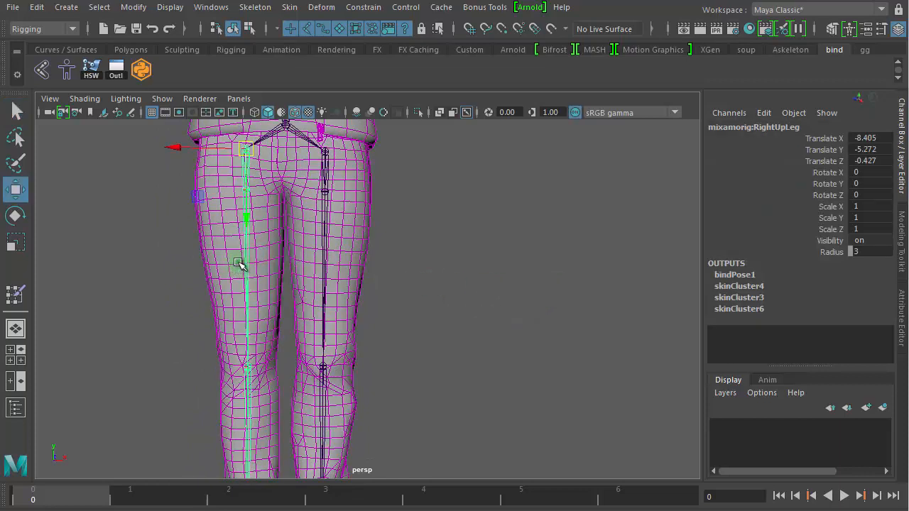
key(e)
drag(291, 144, 327, 177)
click(512, 197)
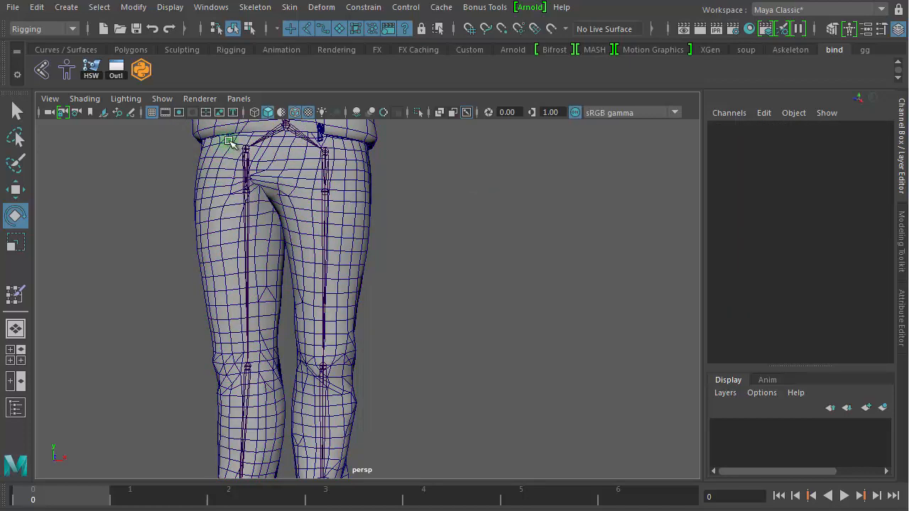
Undo the test rotation of mixamorig:RightUpLeg and clear the selection
key(ctrl+z)
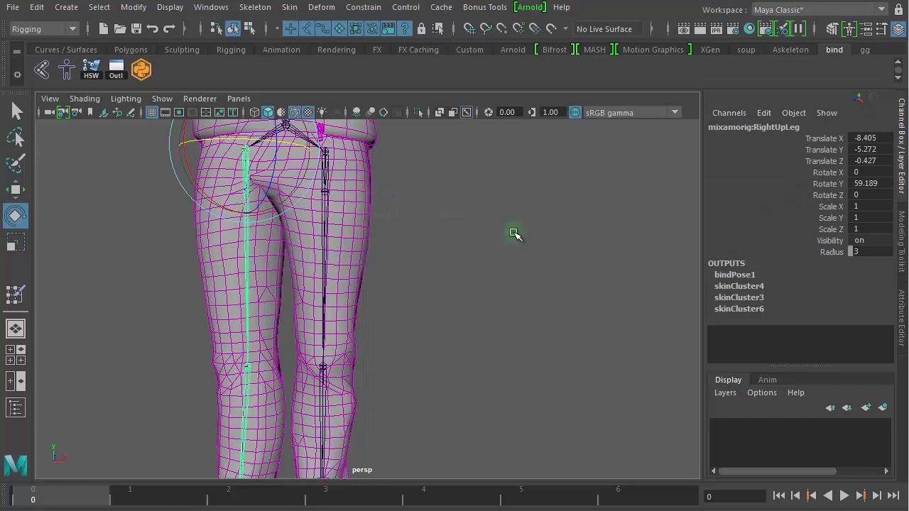
key(ctrl+z)
click(641, 262)
Select mixamorig:LeftUpLeg, twist it around Y, set Rotate Y to -90, and clear the selection
click(307, 262)
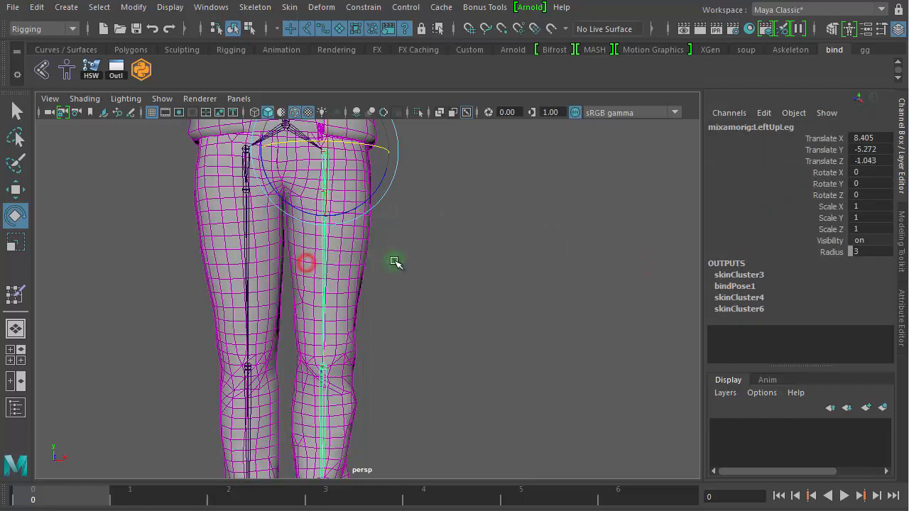
drag(345, 142, 408, 144)
double_click(865, 183)
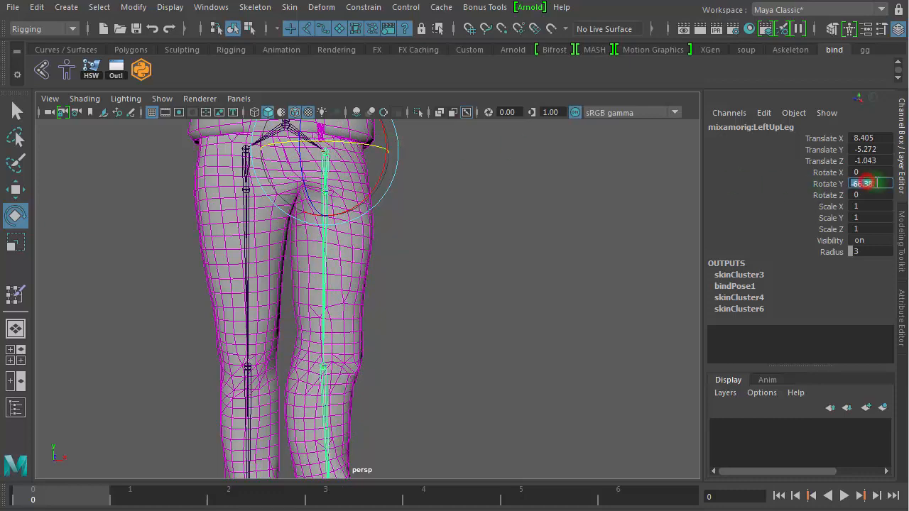
key(Return)
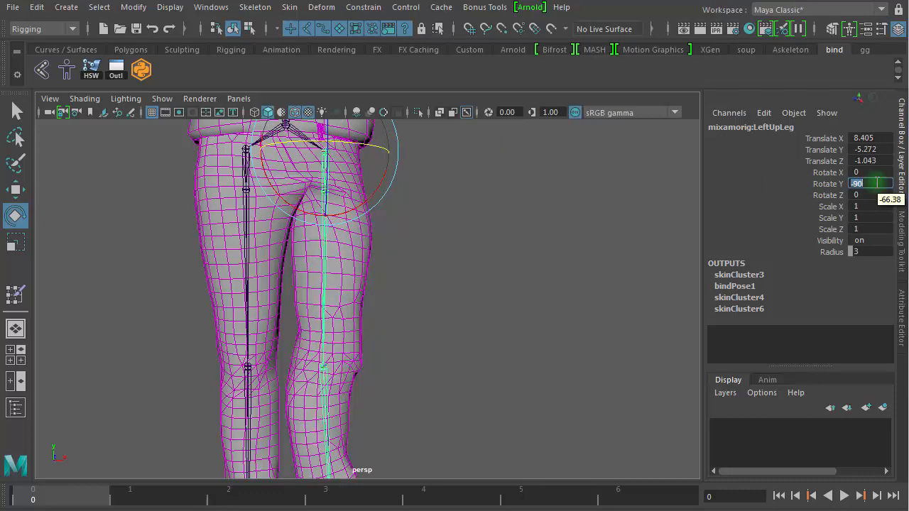
click(510, 279)
Select twist01_LeftUpLeg near the crotch, counter-rotate it around Y, and set Rotate Y to 90
alt+right_drag(408, 262, 637, 207)
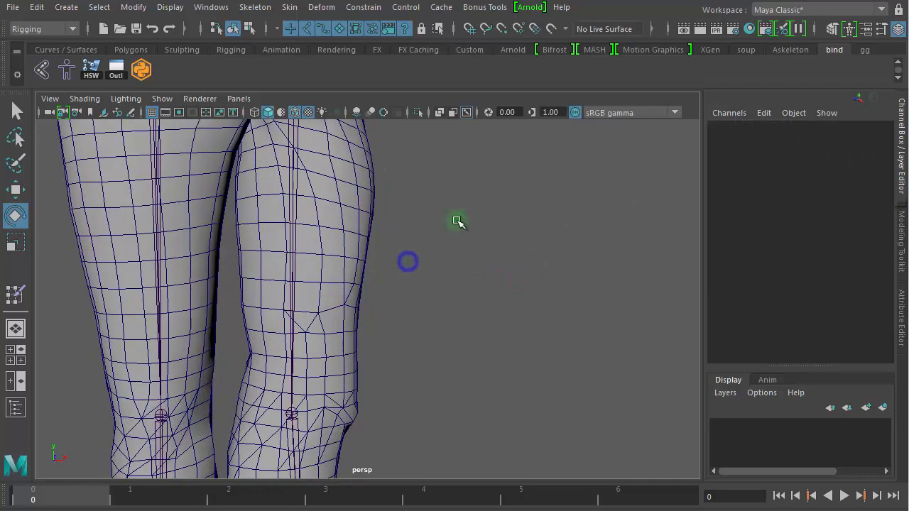
alt+middle_drag(458, 221, 476, 406)
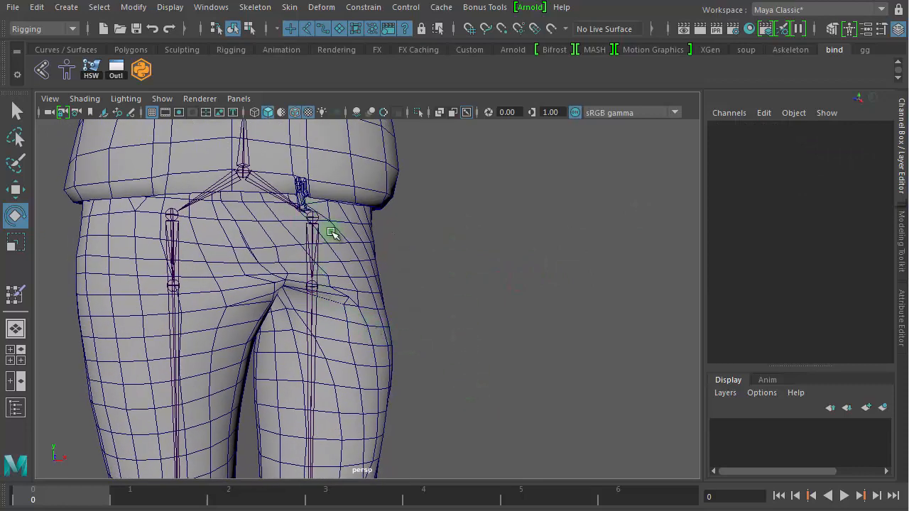
click(316, 291)
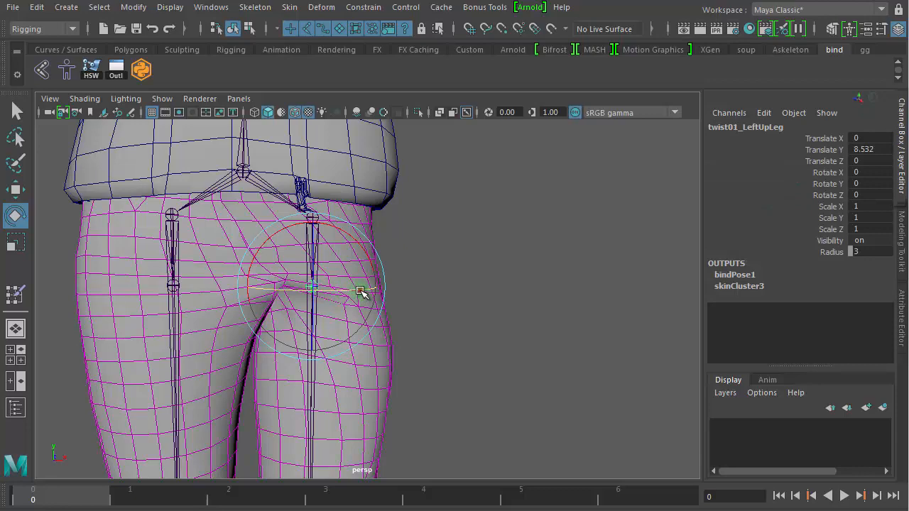
drag(361, 291, 286, 298)
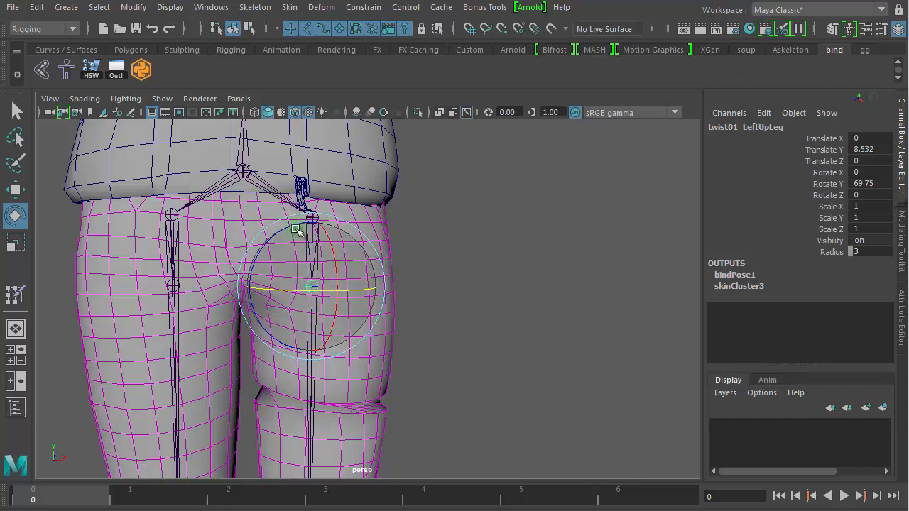
drag(337, 289, 309, 292)
key(ctrl+z)
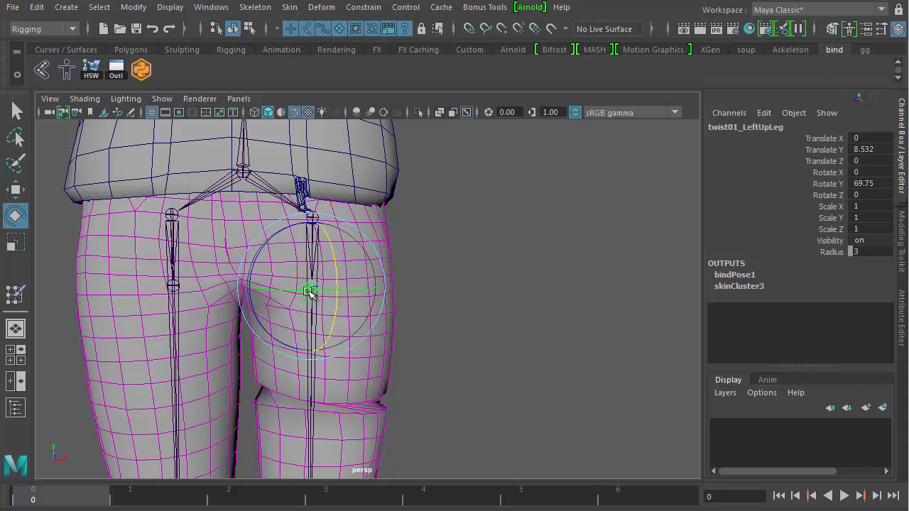
drag(365, 292, 349, 290)
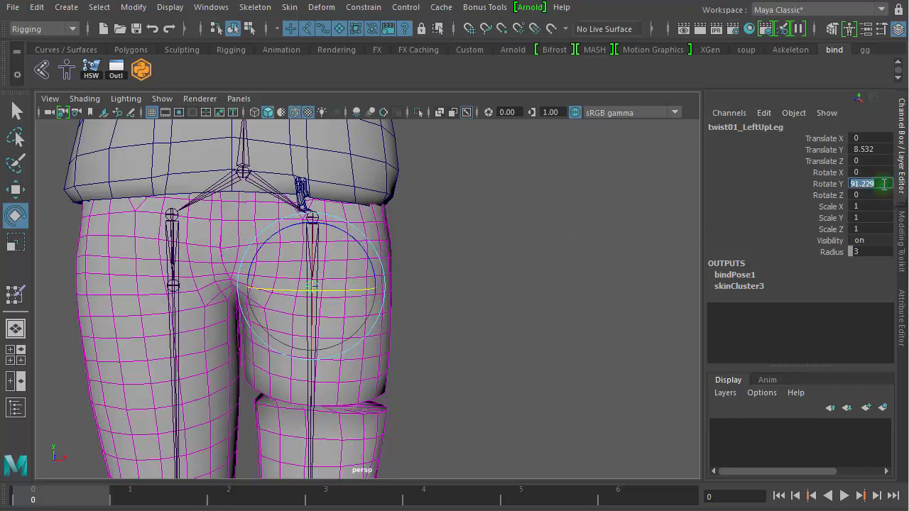
text(90)
key(Return)
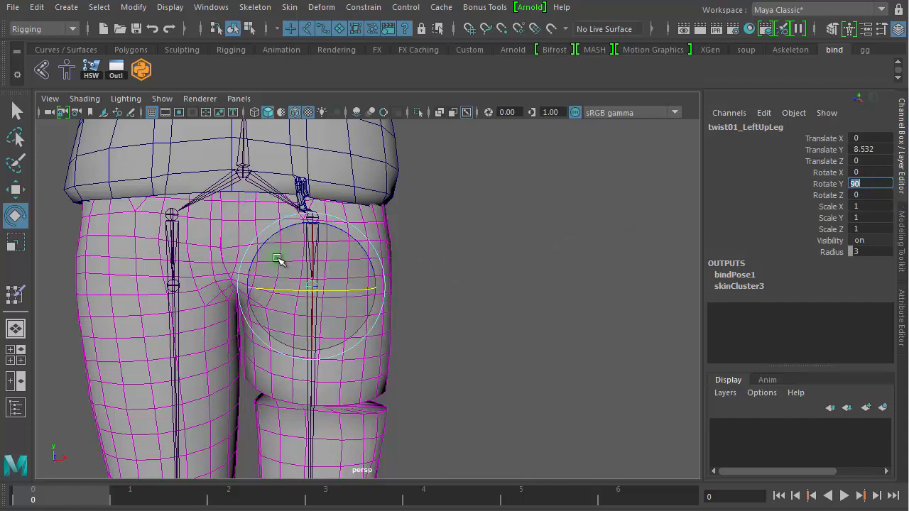
Examine how the left leg mesh deforms from the hip down to the foot with the twist joint counter-rotated
alt+middle_drag(464, 353, 485, 149)
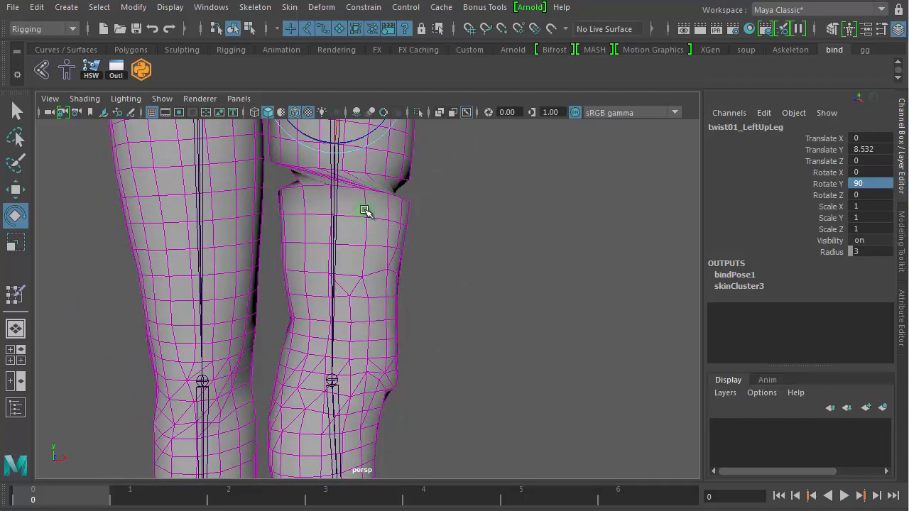
alt+middle_drag(450, 194, 423, 342)
alt+right_drag(422, 333, 515, 327)
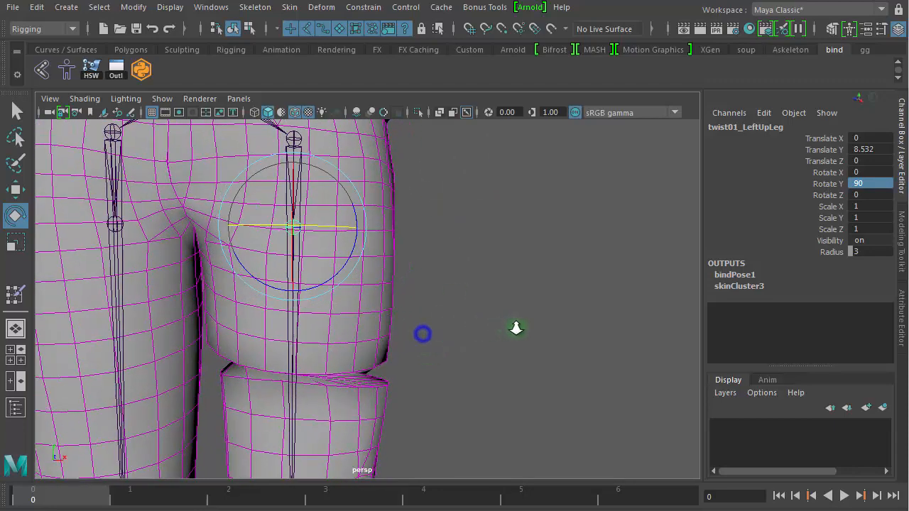
alt+middle_drag(497, 289, 504, 313)
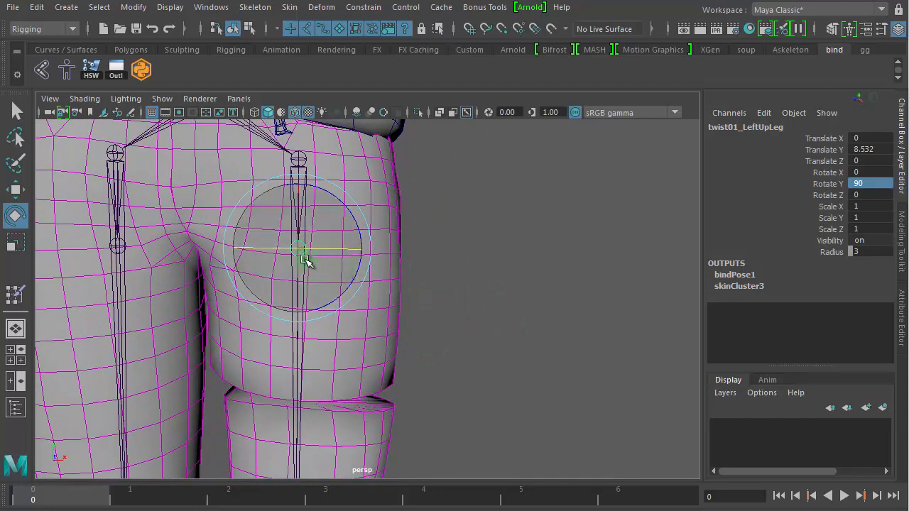
alt+right_drag(538, 289, 376, 298)
alt+middle_drag(376, 298, 365, 229)
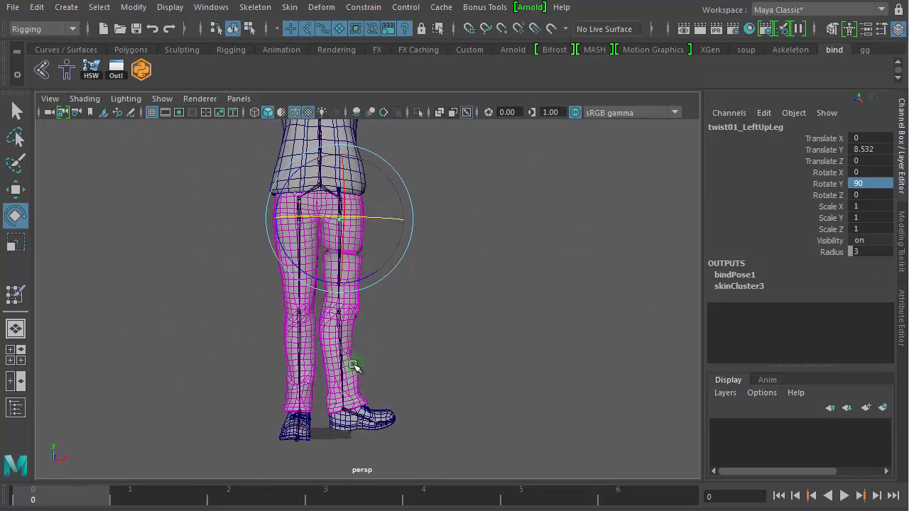
alt+right_drag(387, 340, 301, 285)
Rotate twist01_LeftUpLeg back to about 77 degrees in Y and clear the selection
drag(308, 285, 324, 284)
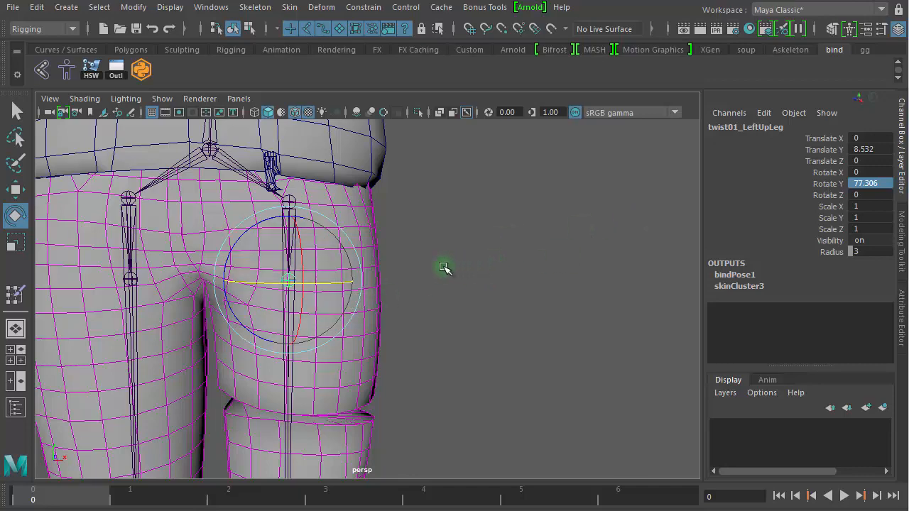
alt+drag(485, 300, 509, 292)
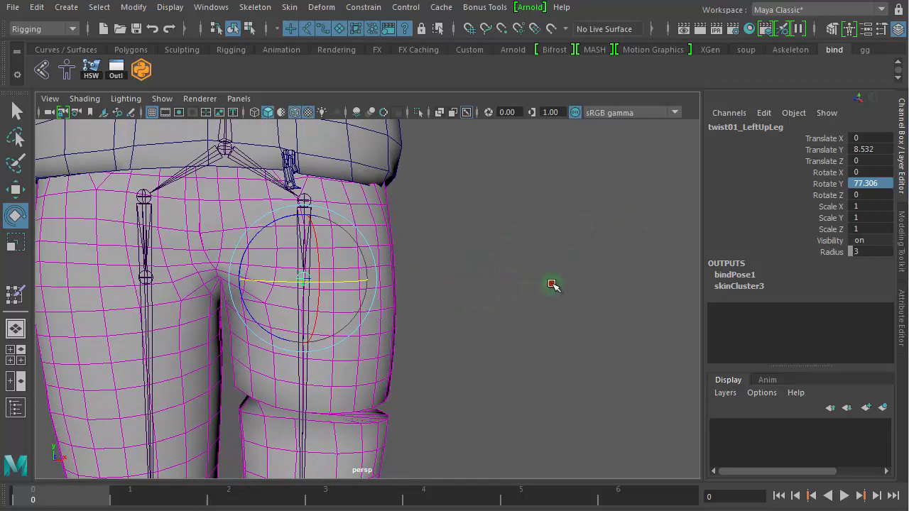
click(552, 284)
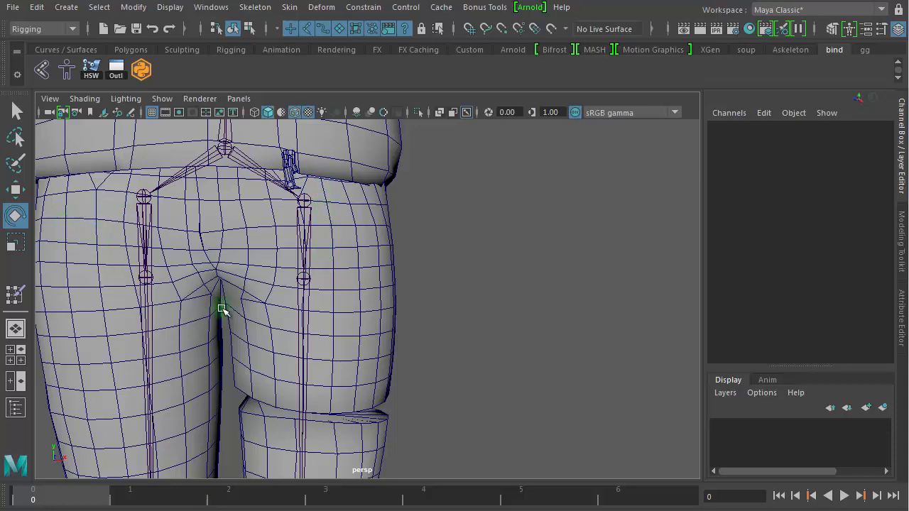
Try to region-select the faces around the tear across the left thigh
alt+middle_drag(221, 308, 405, 295)
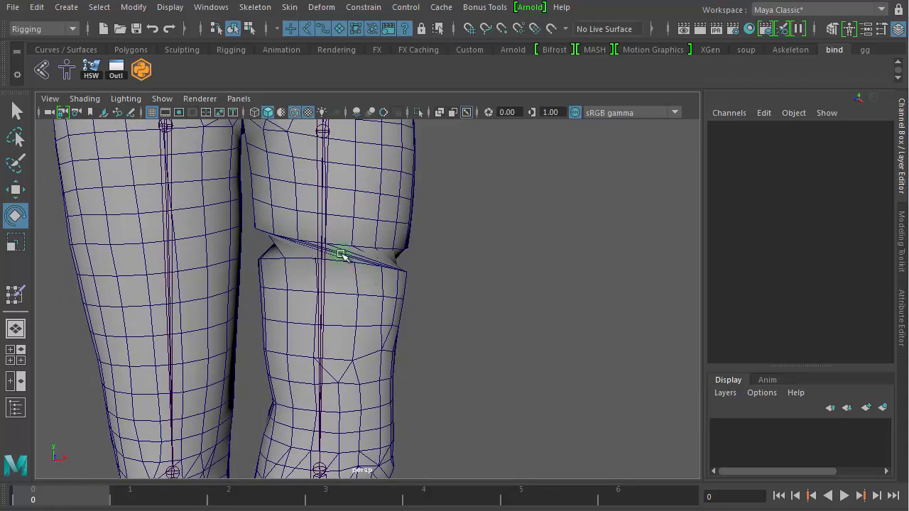
alt+right_drag(351, 256, 624, 270)
right_click(390, 206)
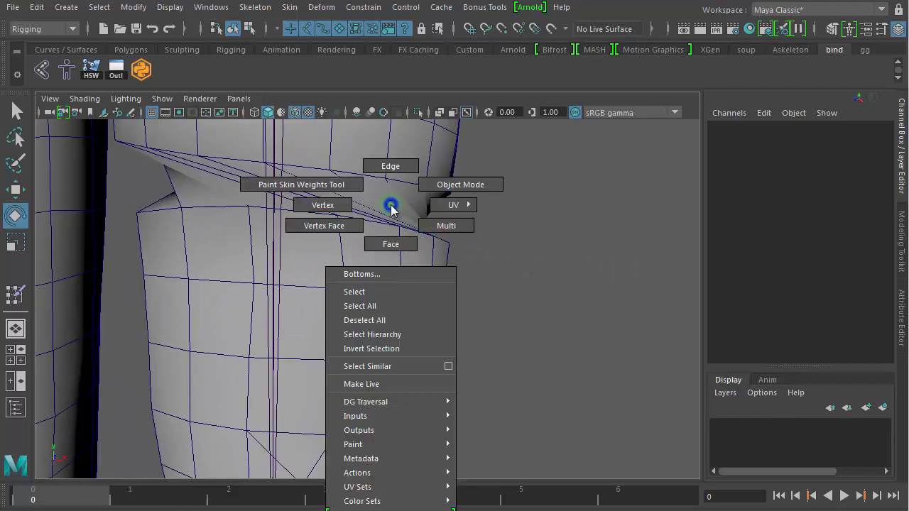
click(390, 243)
drag(524, 216, 166, 188)
click(525, 235)
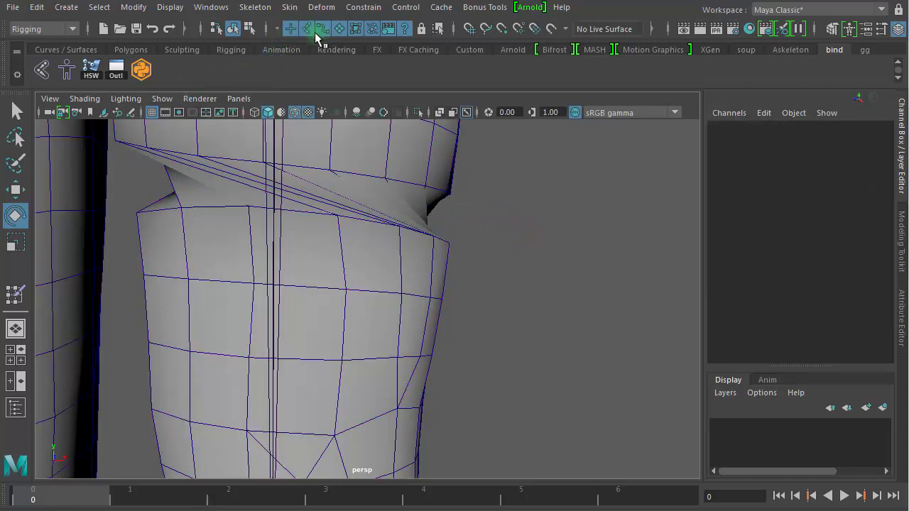
Exclude joints from selection and enter face mode on the Bottoms mesh
click(387, 194)
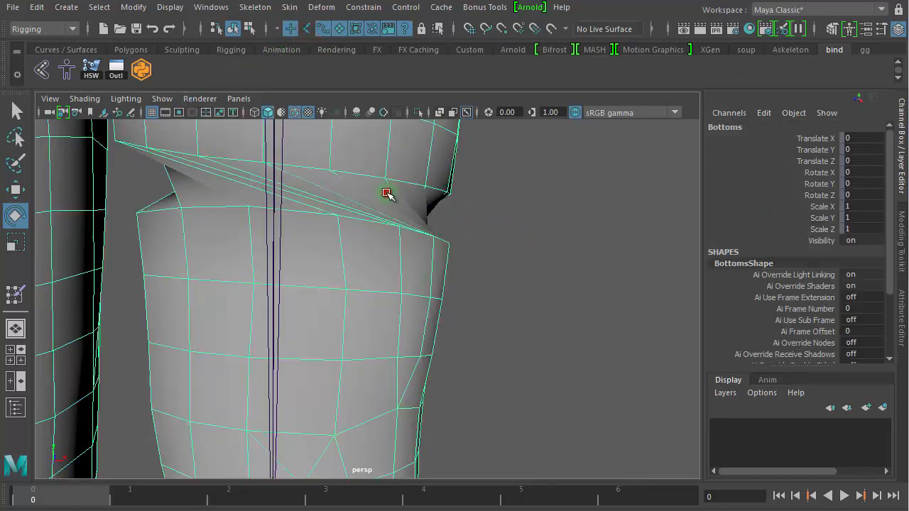
right_drag(387, 194, 389, 229)
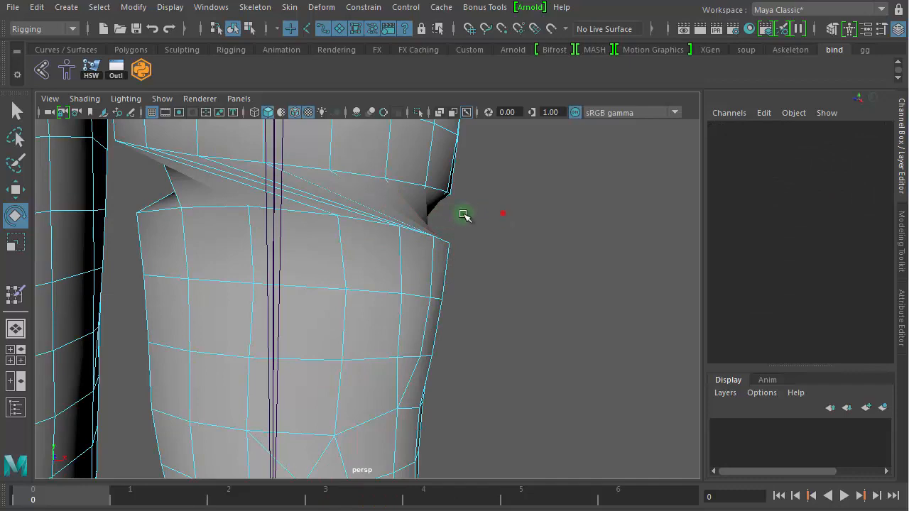
Try to collect the faces around the left-thigh tear with several added region selections, then discard the selection
drag(496, 211, 159, 170)
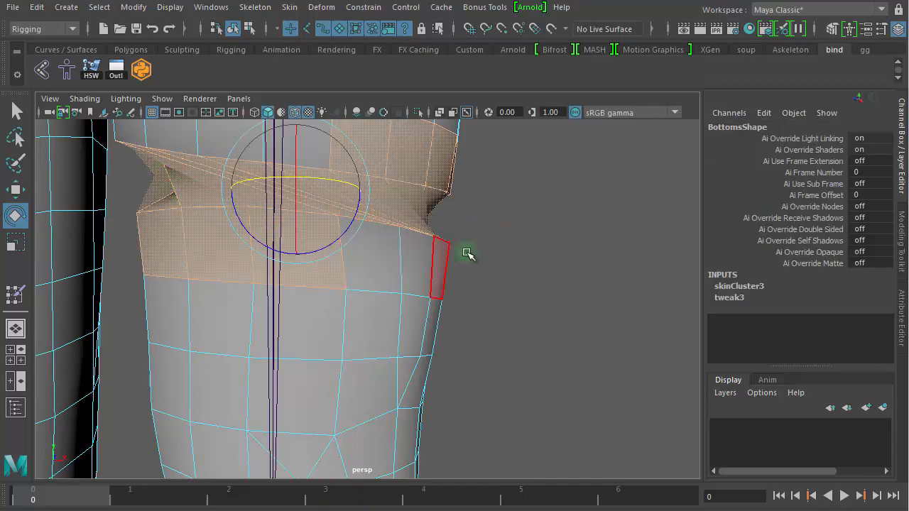
alt+right_drag(513, 264, 341, 257)
alt+drag(341, 257, 358, 253)
alt+middle_drag(438, 240, 493, 246)
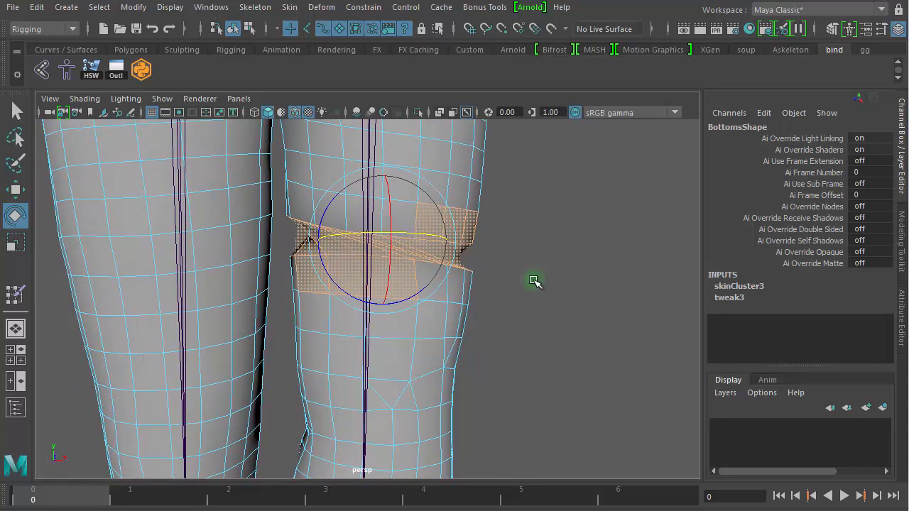
shift+drag(537, 281, 414, 280)
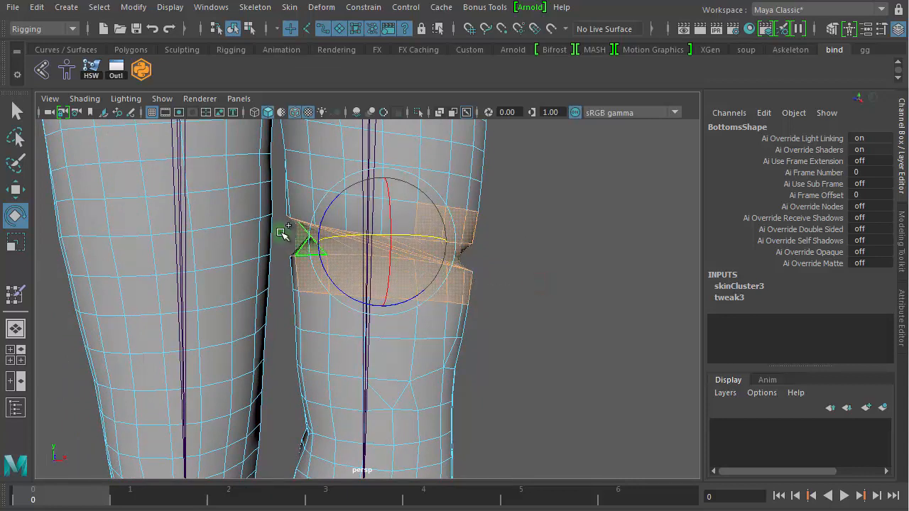
shift+drag(279, 200, 381, 240)
click(544, 261)
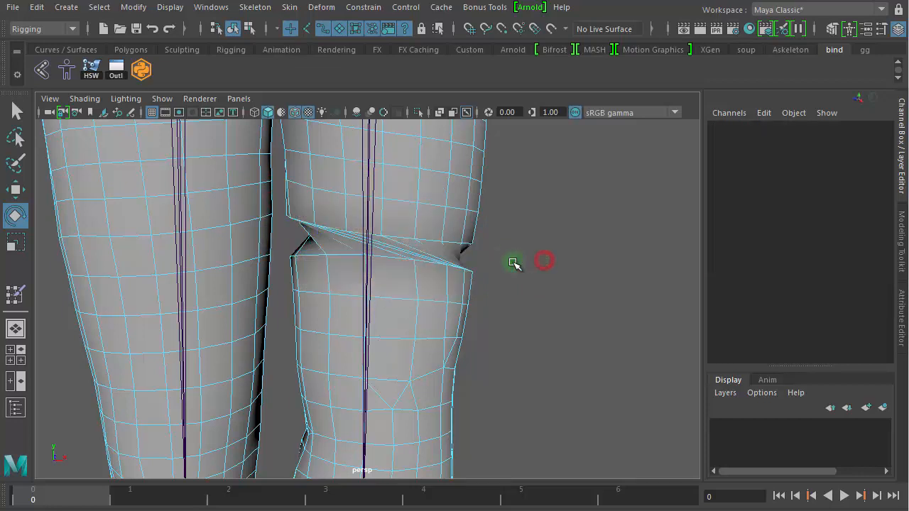
Select the complete loop of stretched faces around the tear in the left thigh
alt+right_drag(374, 350, 681, 309)
alt+drag(471, 274, 385, 277)
click(314, 229)
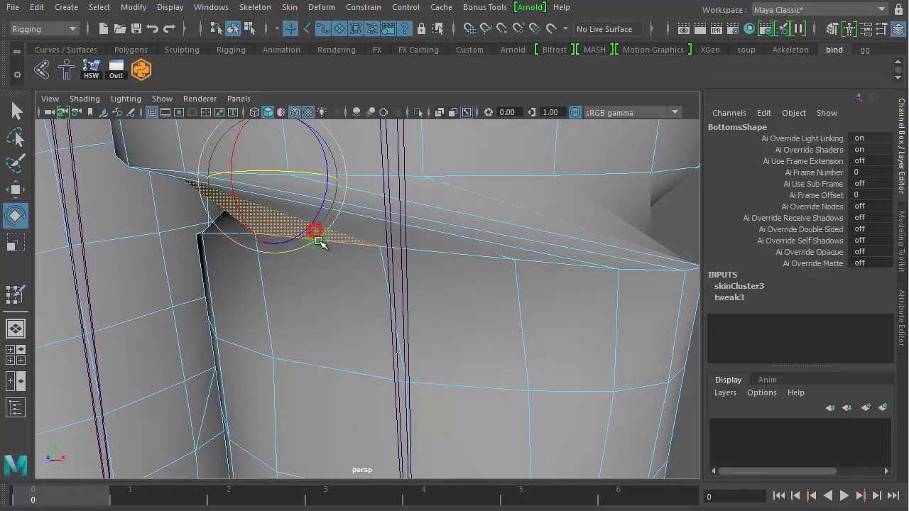
alt+drag(319, 242, 423, 313)
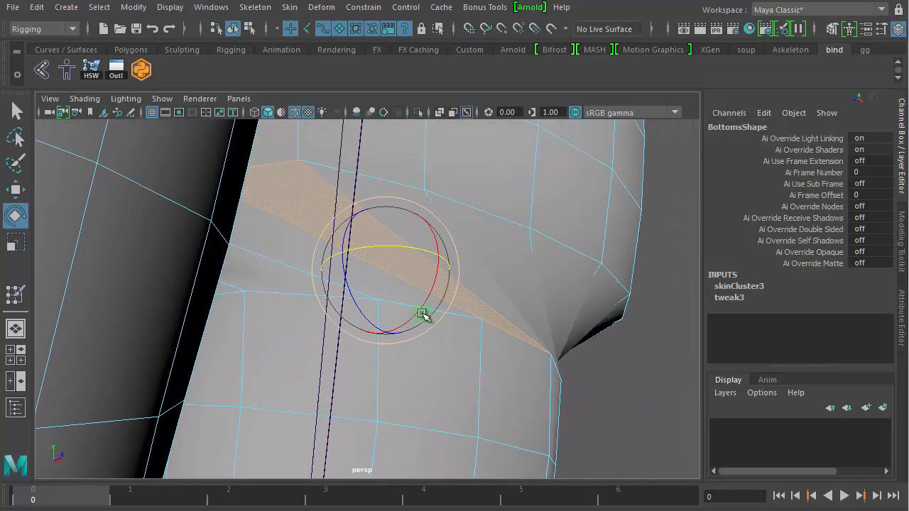
double_click(285, 245)
alt+drag(511, 334, 291, 308)
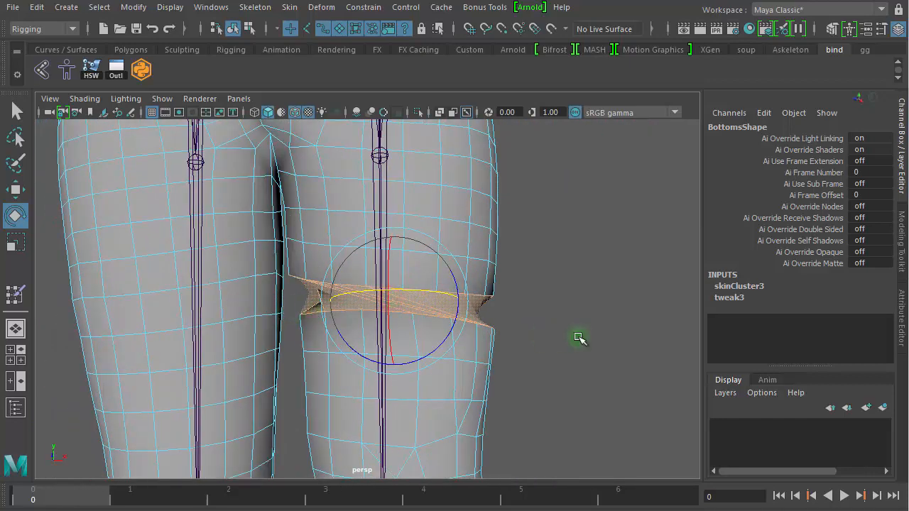
Grow the face selection four times so it spans several rows above and below the tear
key(shift+period)
key(shift+period)
key(shift+period)
key(shift+period)
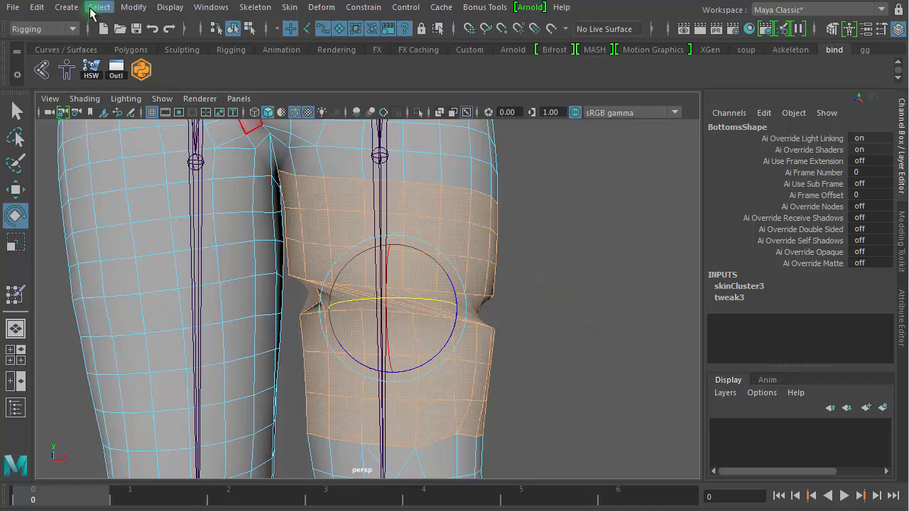
click(99, 9)
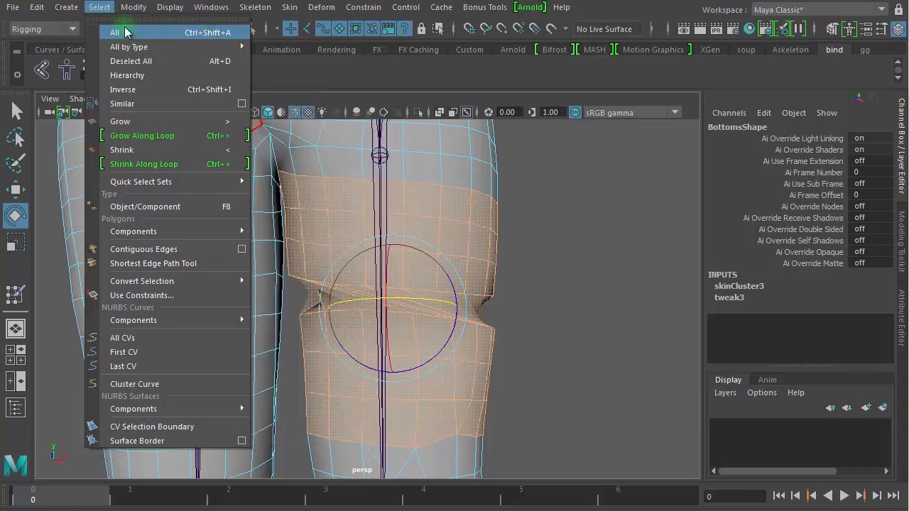
click(612, 225)
key(ctrl+z)
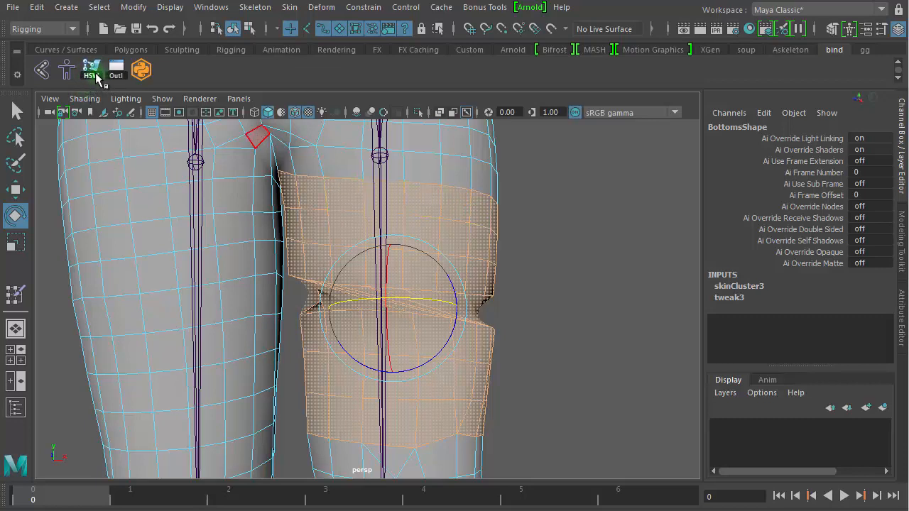
Apply Hammer Skin Weights to the selected faces of the left thigh
click(289, 9)
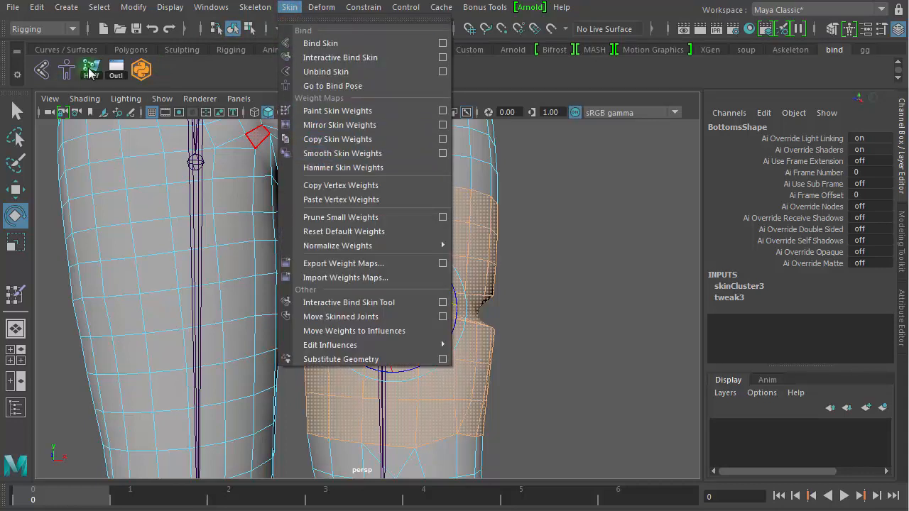
click(350, 169)
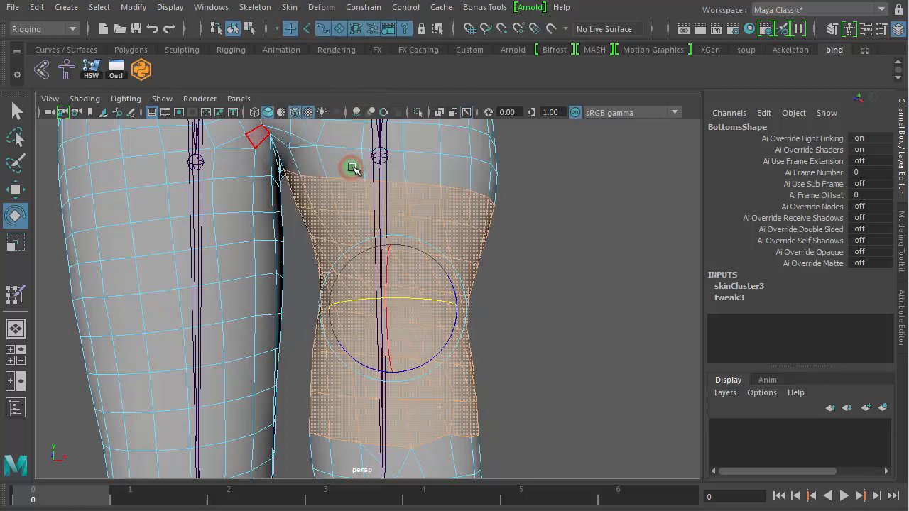
Clear the face selection, switch to edge selection and hammer the skin weights of the horizontal edge loop just below the left twist joint
click(556, 257)
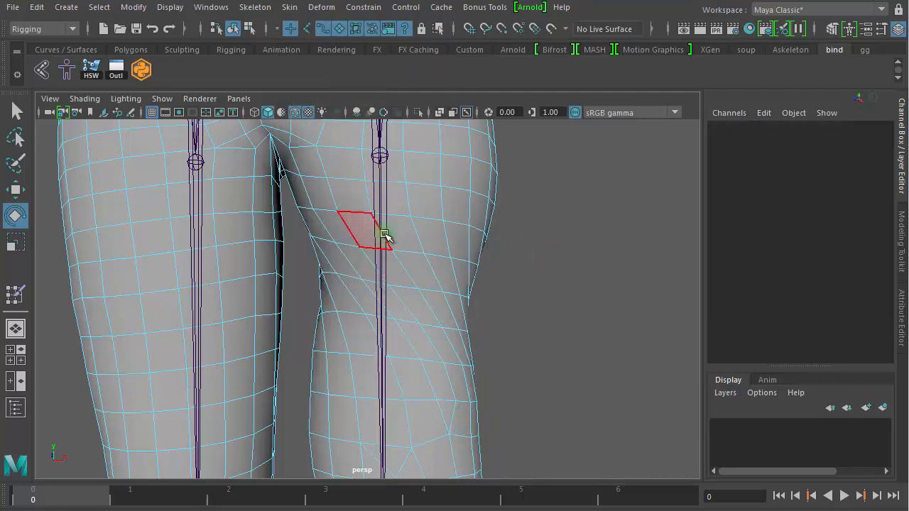
alt+right_drag(491, 301, 496, 337)
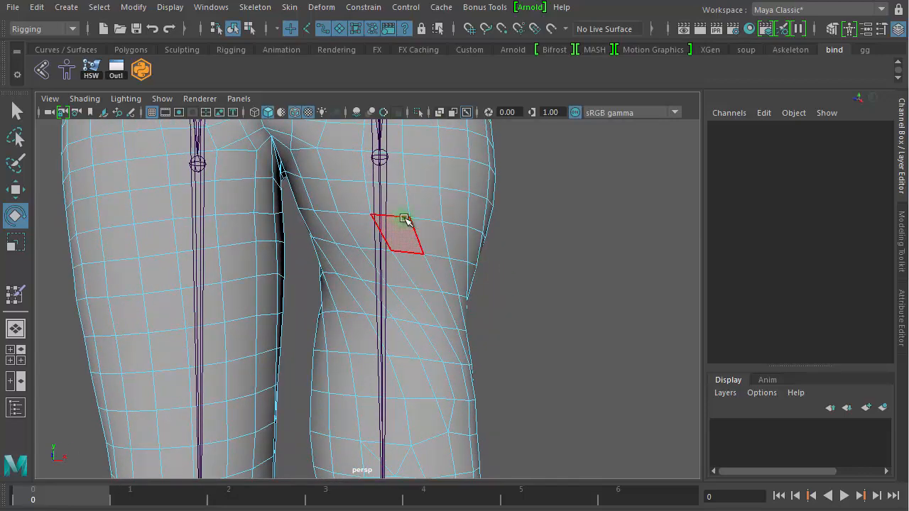
right_drag(444, 210, 465, 171)
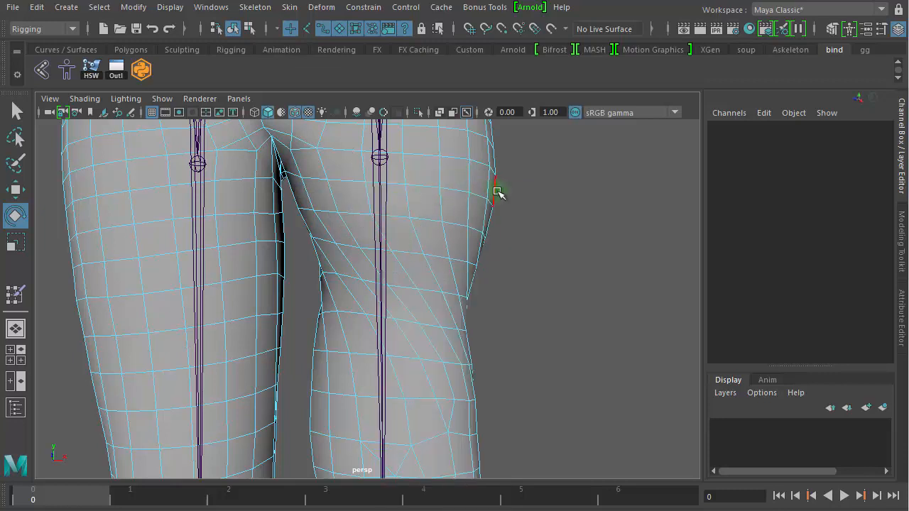
click(336, 181)
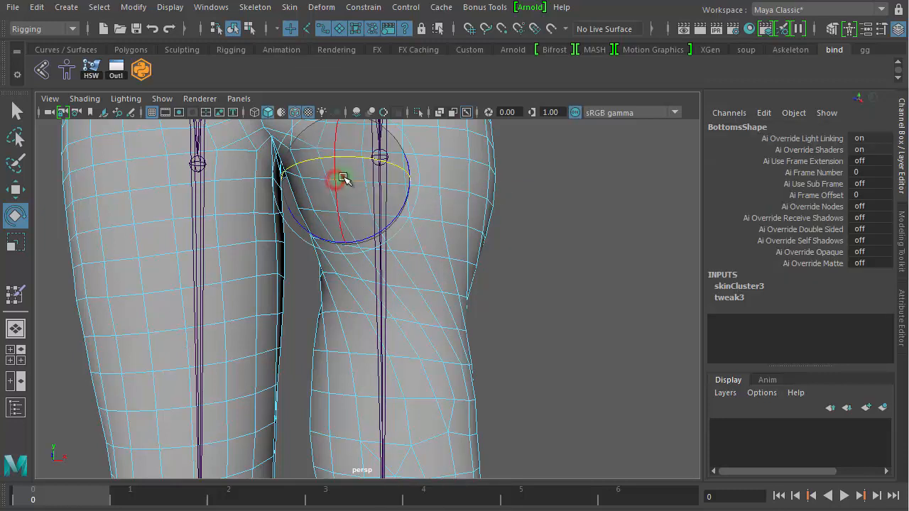
key(w)
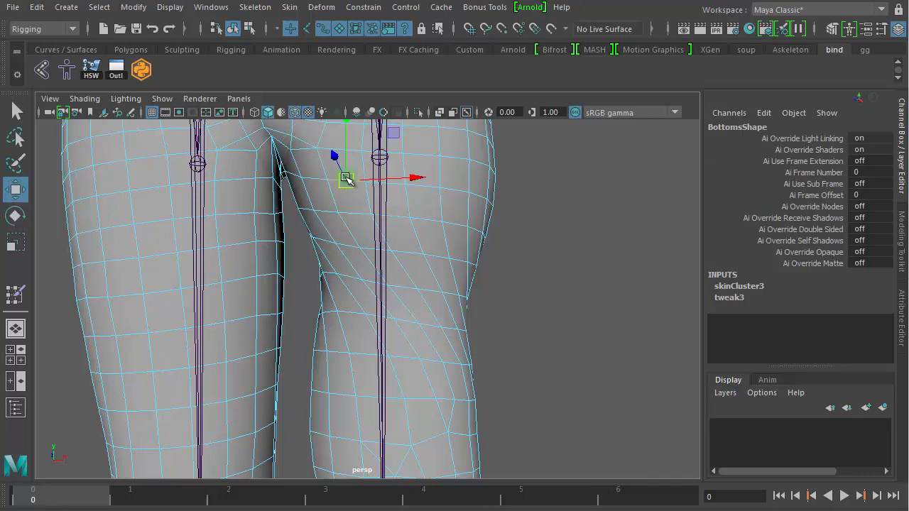
click(385, 199)
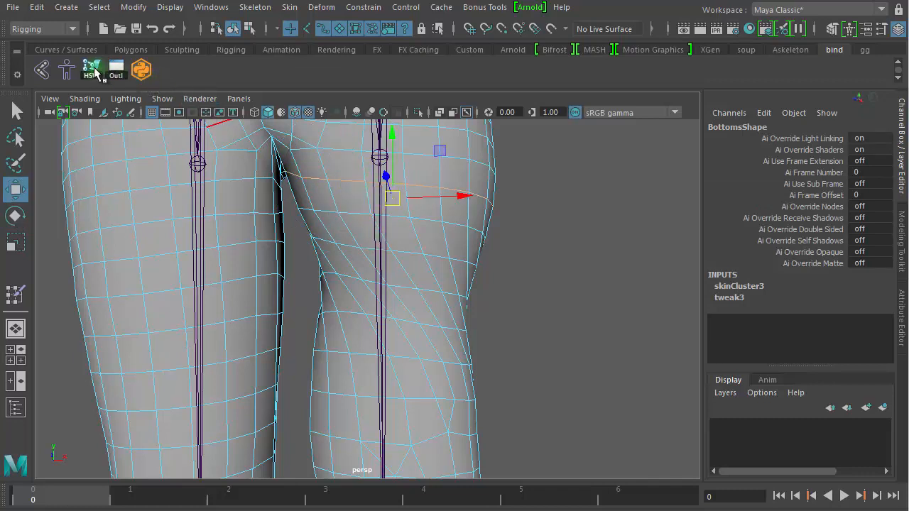
Hammer the skin weights of the next two horizontal edge loops down the left thigh, one loop at a time
click(320, 217)
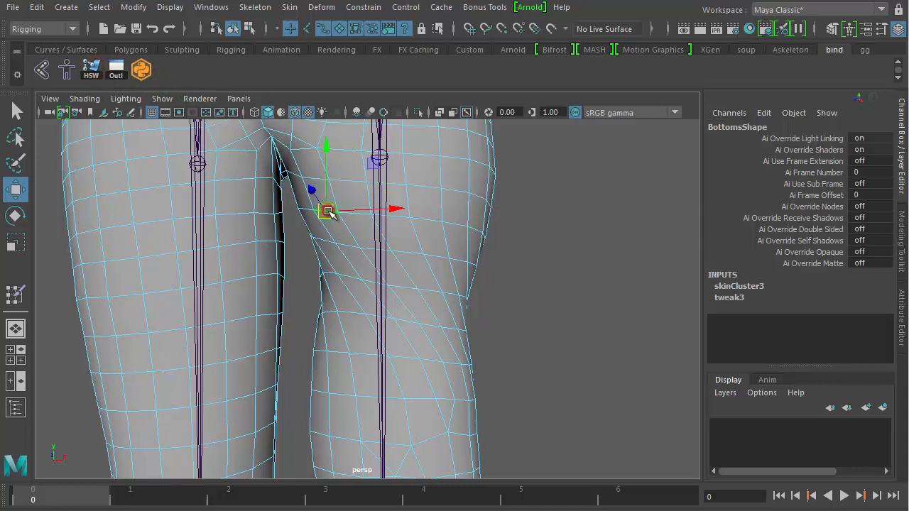
key(ctrl+z)
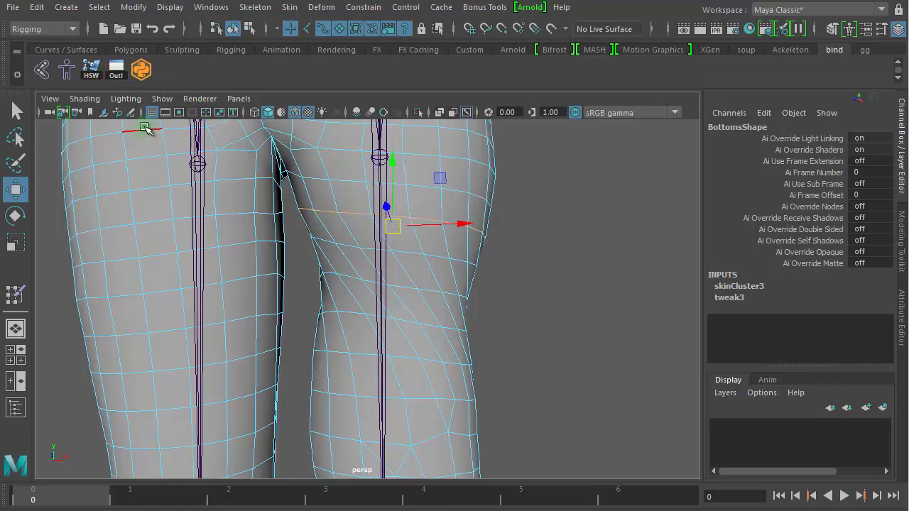
click(93, 71)
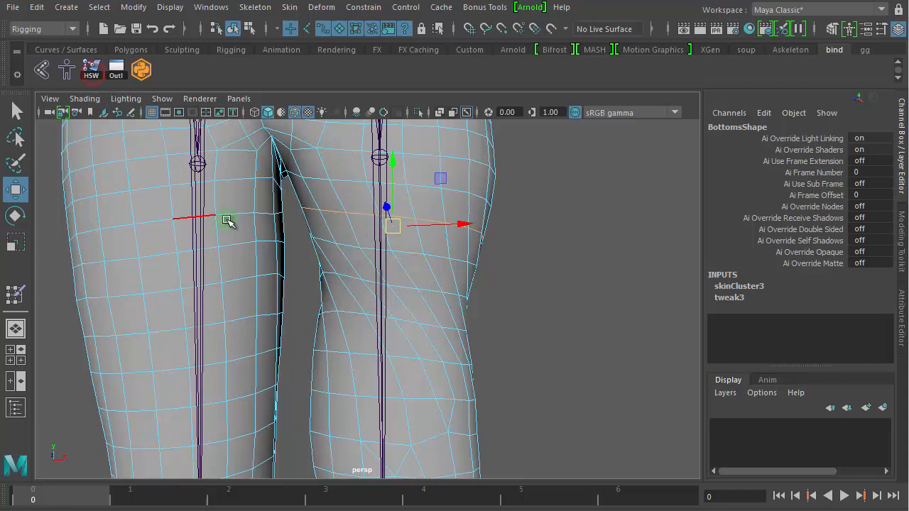
click(342, 245)
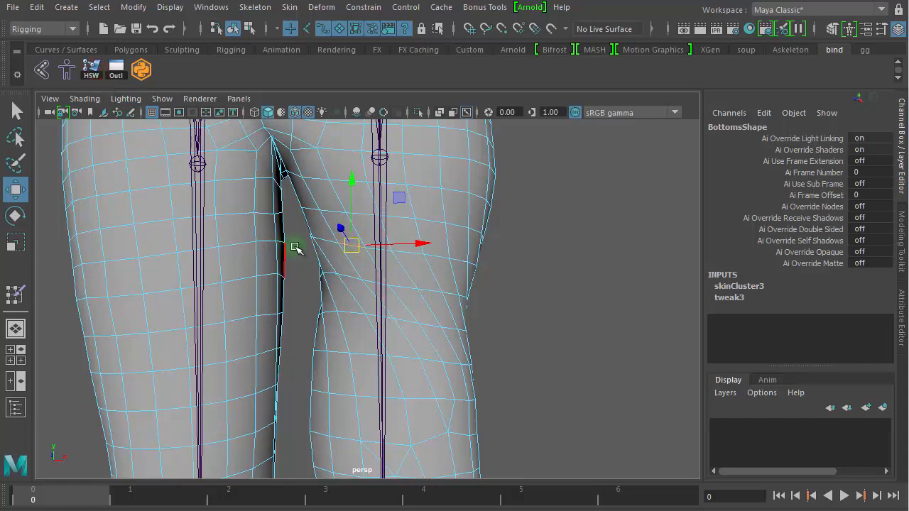
key(g)
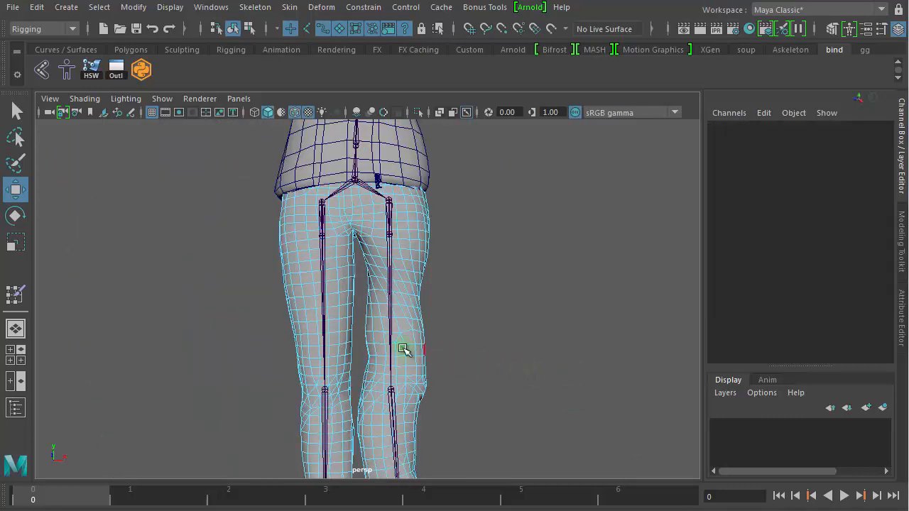
Select the horizontal edge loop through the stretched area of the left thigh and hammer its skin weights
alt+right_drag(405, 348, 519, 373)
alt+middle_drag(518, 373, 515, 380)
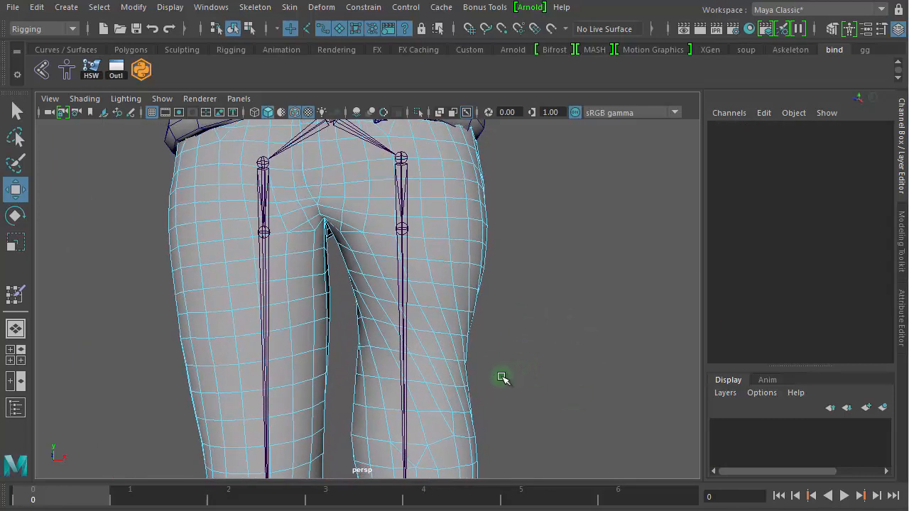
alt+right_drag(501, 376, 526, 374)
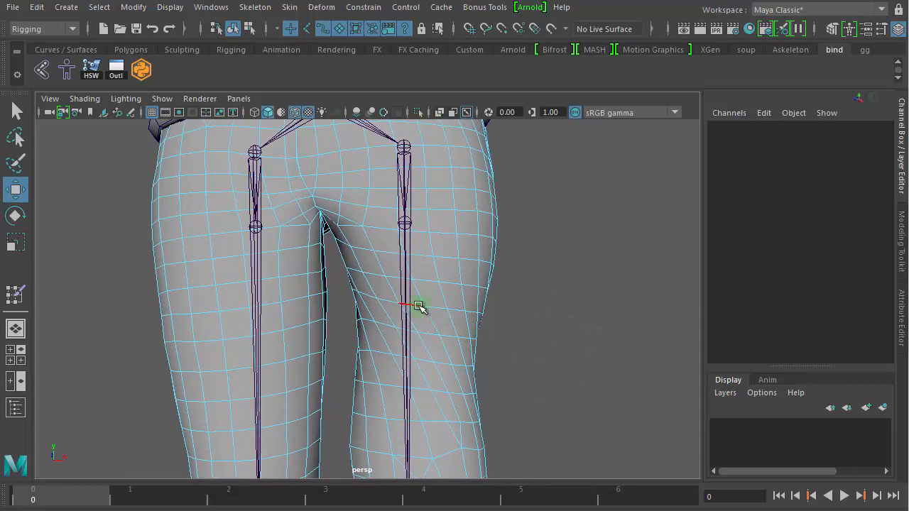
click(418, 306)
click(416, 306)
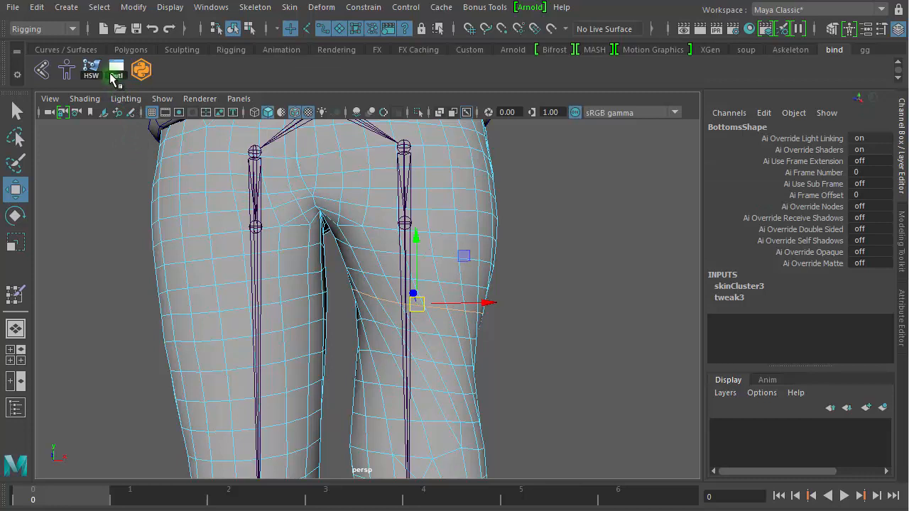
Hammer the skin weights of the two edge loops directly above it, working up the left thigh toward the twist joint
click(374, 277)
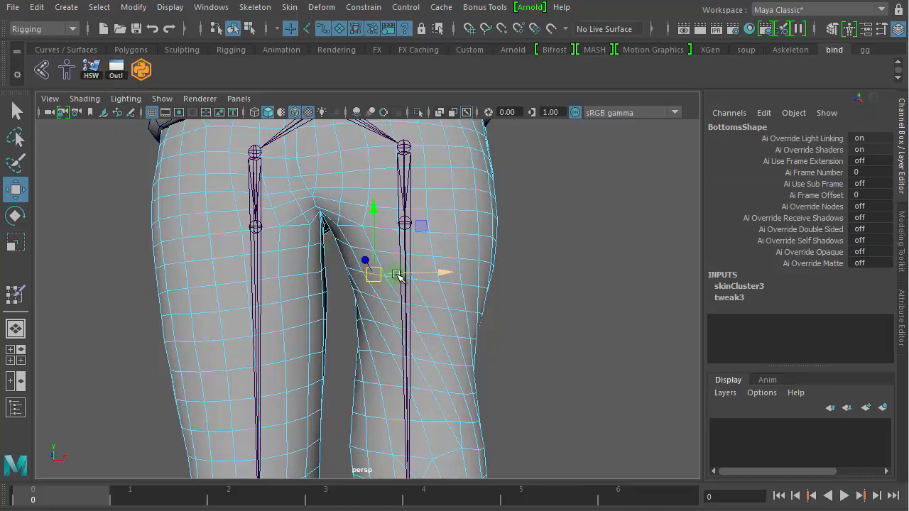
double_click(396, 275)
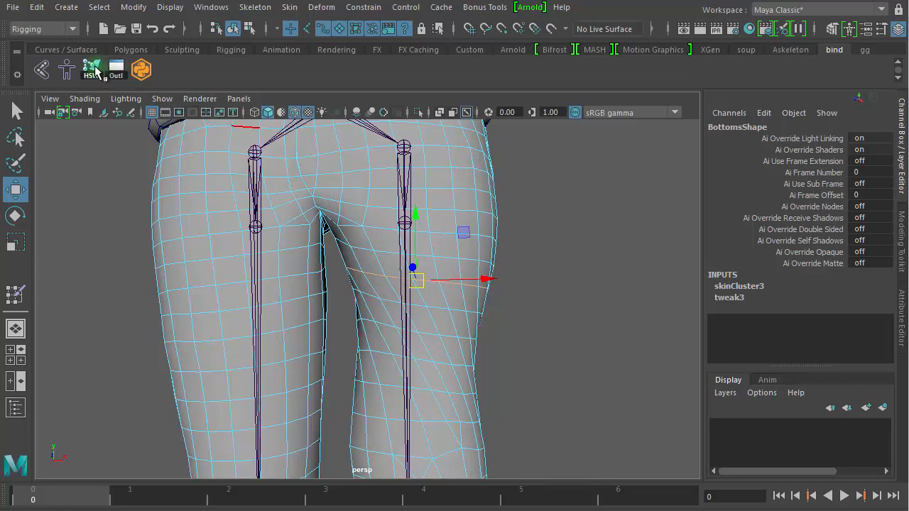
click(95, 69)
double_click(380, 251)
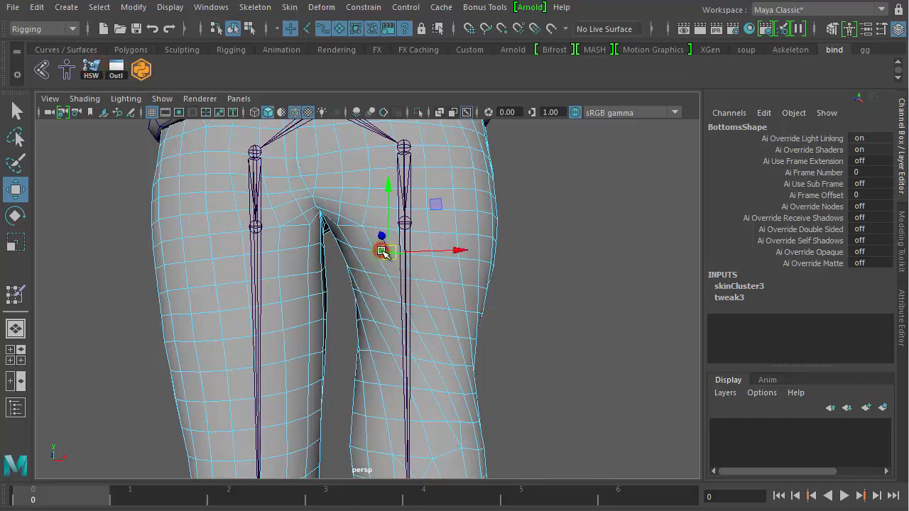
click(91, 69)
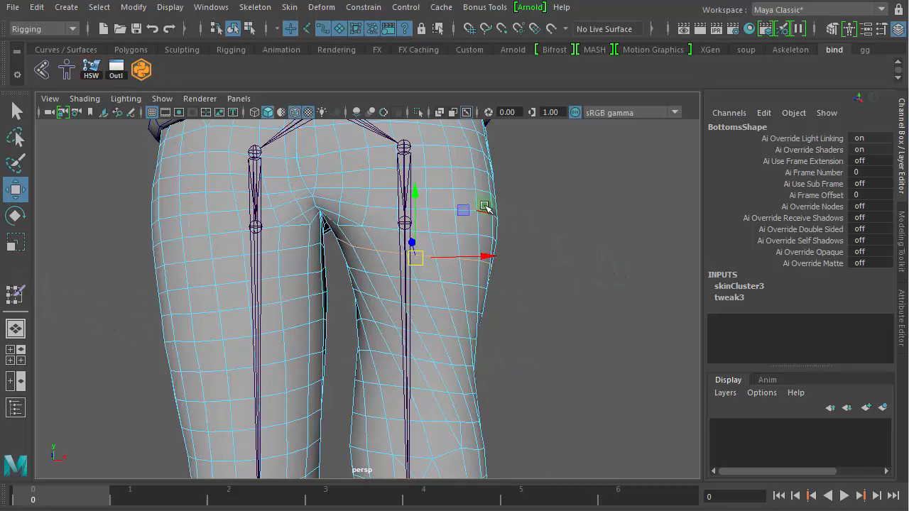
Return the Bottoms mesh to object mode and clear the selection
scroll(574, 285, down, 4)
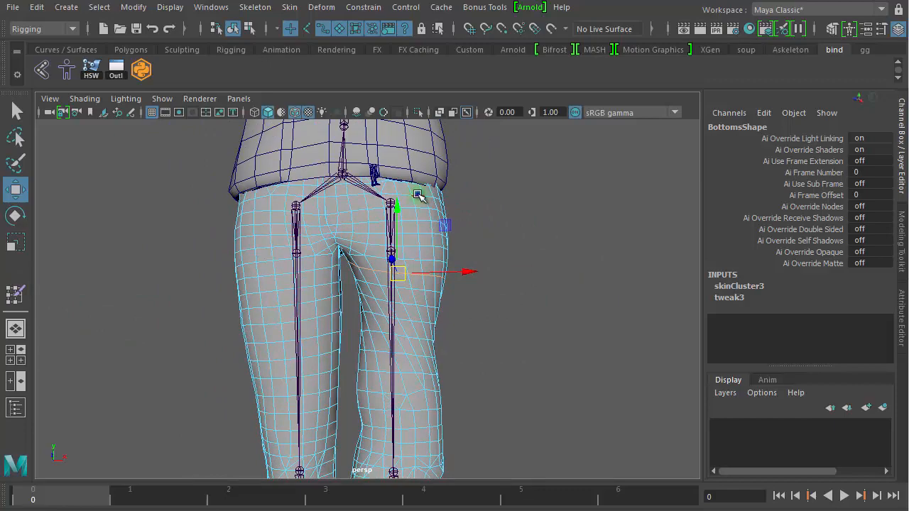
right_drag(419, 197, 484, 170)
click(543, 208)
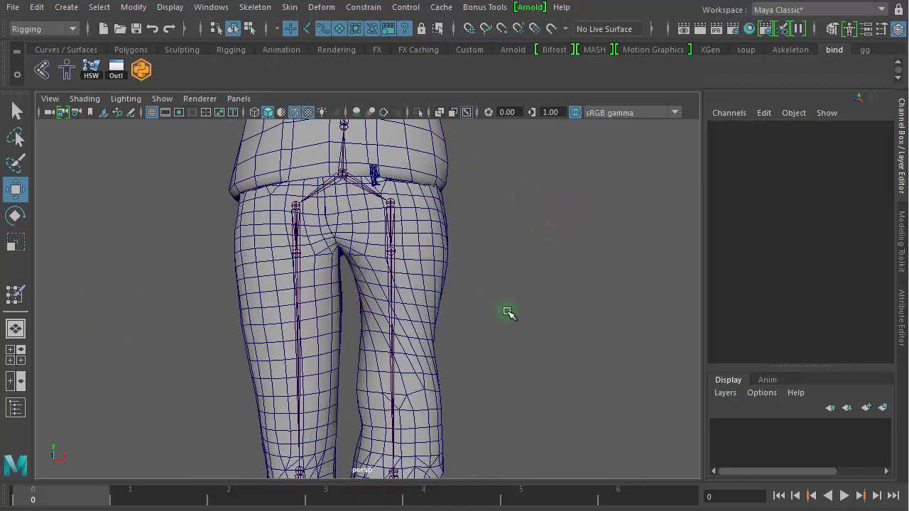
Examine the deformation of the twisted left leg from the hips down to the shoes and compare it with the right leg
scroll(511, 312, down, 5)
alt+middle_drag(425, 310, 427, 251)
alt+right_drag(383, 302, 635, 283)
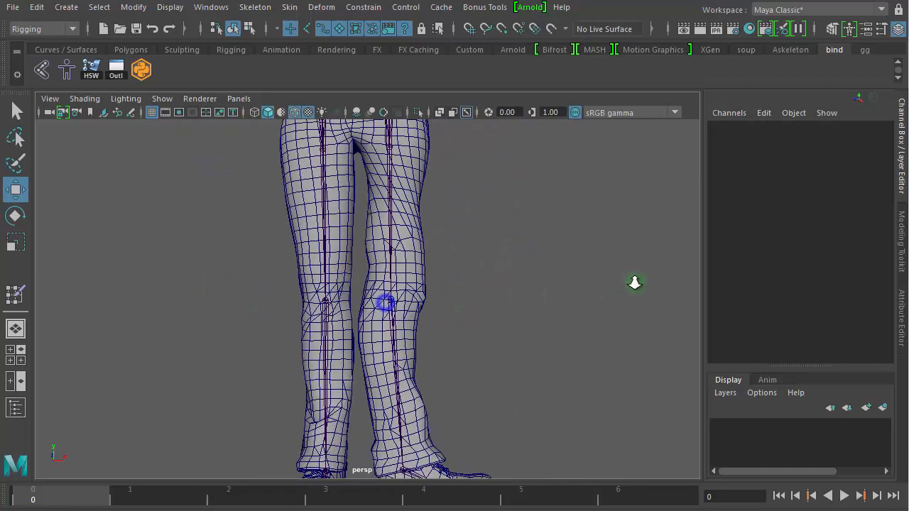
alt+middle_drag(581, 306, 557, 177)
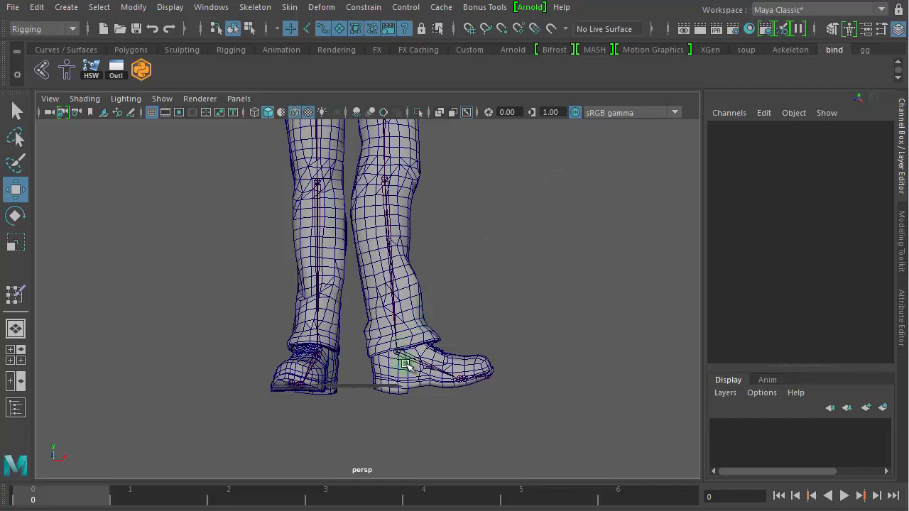
alt+right_drag(527, 322, 348, 305)
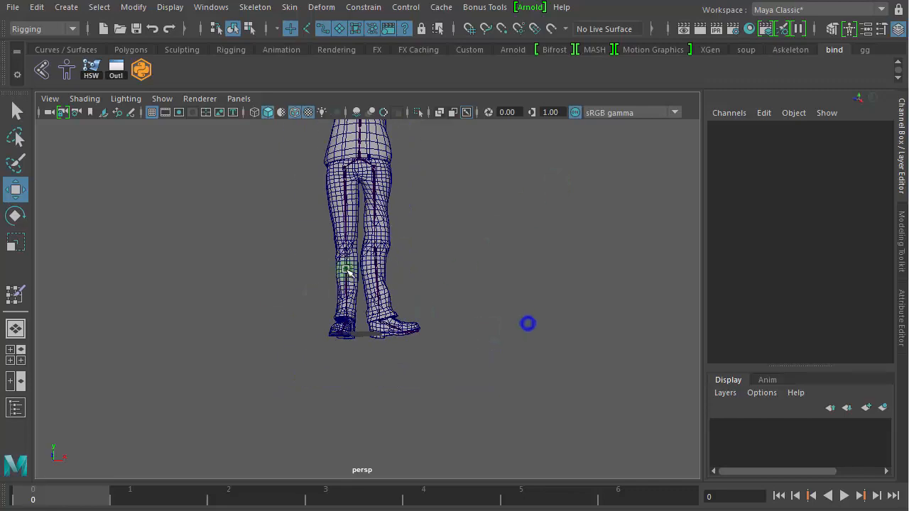
alt+middle_drag(353, 248, 365, 349)
alt+right_drag(359, 343, 600, 341)
alt+middle_drag(473, 292, 489, 325)
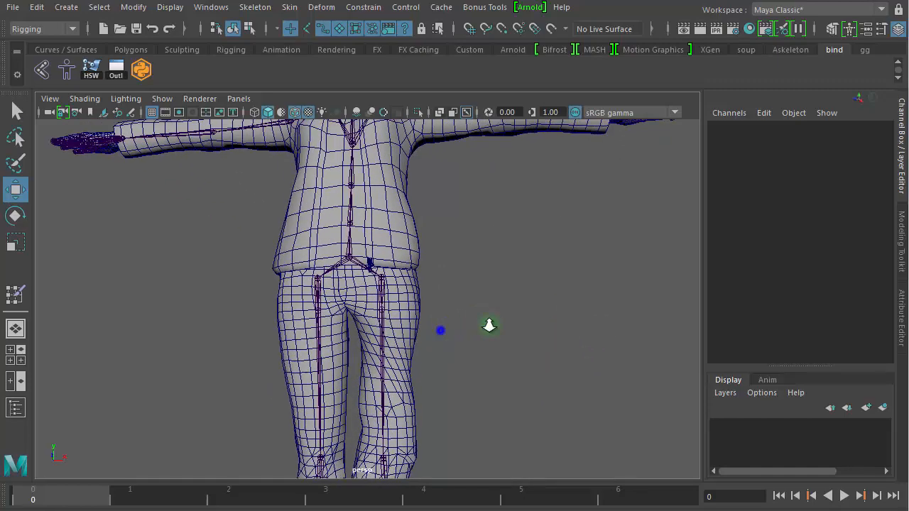
alt+right_drag(489, 324, 590, 327)
alt+right_drag(534, 316, 391, 318)
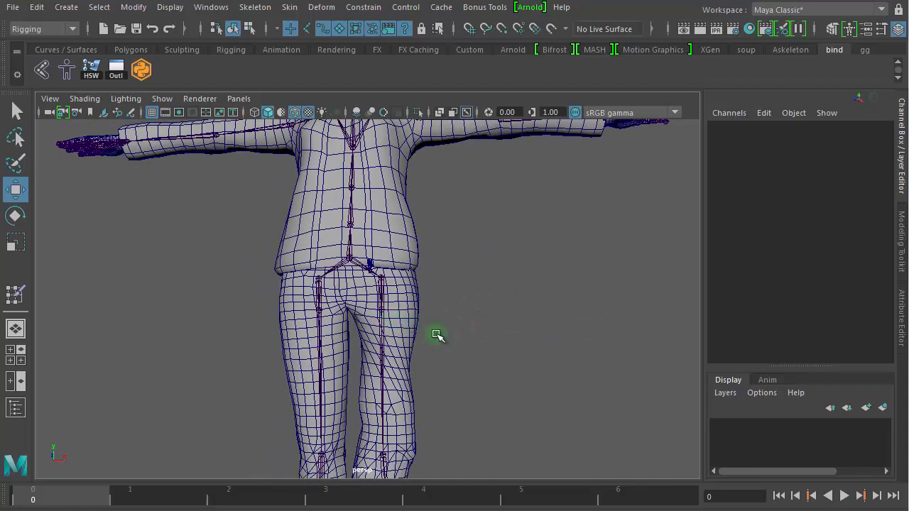
alt+middle_drag(435, 334, 445, 261)
alt+right_drag(381, 287, 651, 289)
alt+middle_drag(480, 267, 626, 354)
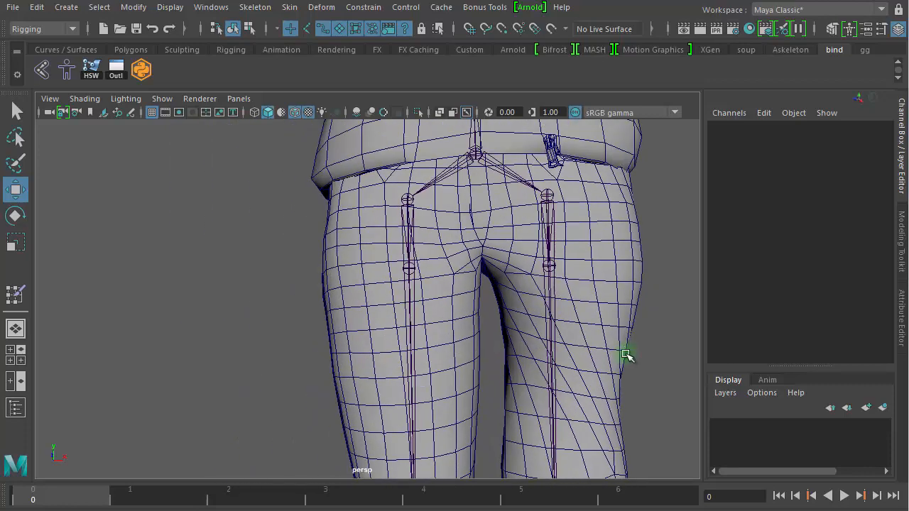
Enable joint selection in the viewport and select the left knee joint, mixamorig:LeftLeg
click(410, 268)
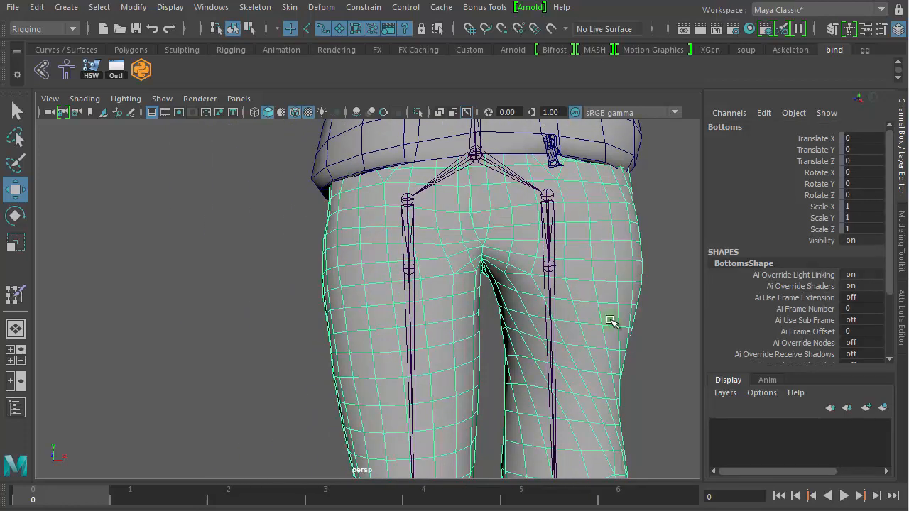
alt+right_drag(609, 320, 378, 302)
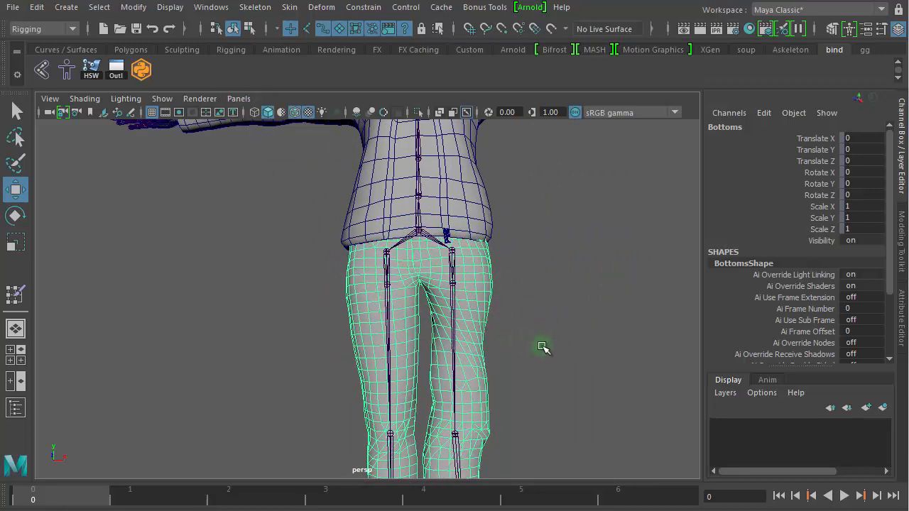
alt+right_drag(550, 347, 430, 306)
alt+middle_drag(430, 302, 397, 198)
alt+right_drag(361, 269, 730, 281)
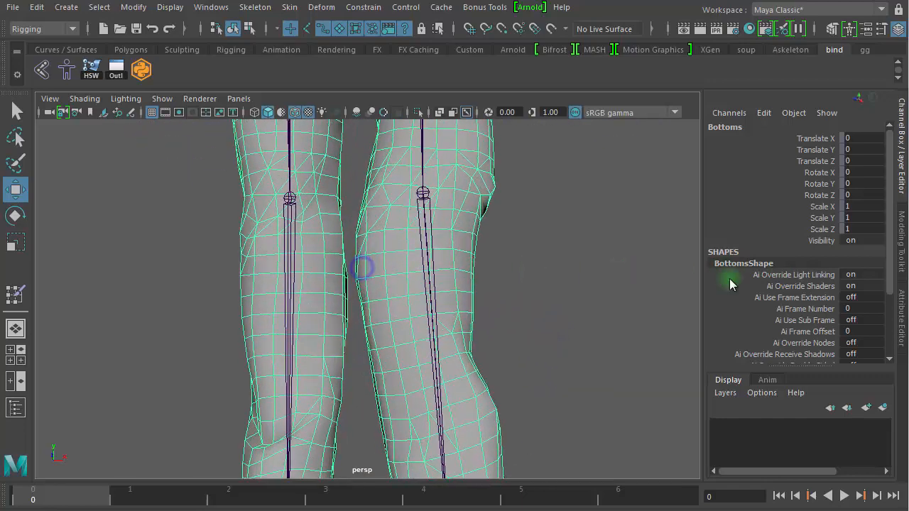
alt+middle_drag(468, 284, 340, 336)
alt+right_drag(339, 334, 596, 327)
drag(178, 235, 258, 232)
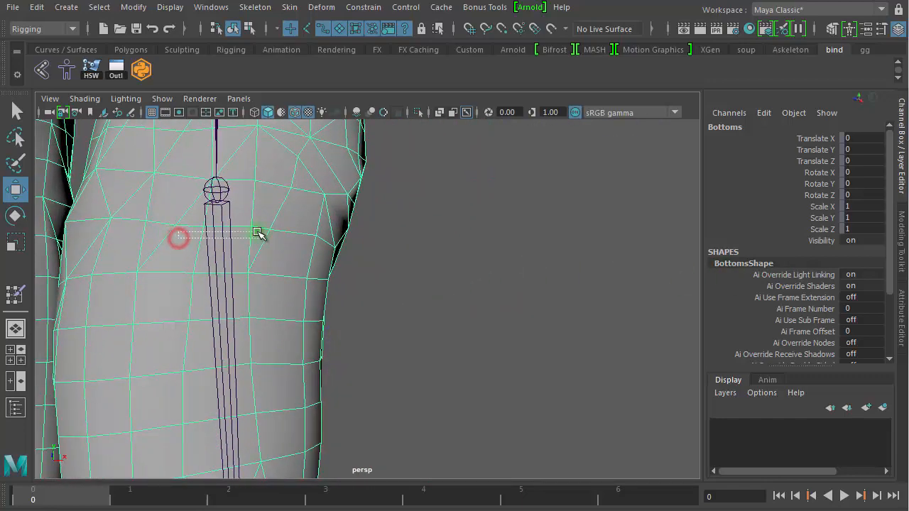
click(307, 29)
drag(200, 297, 255, 279)
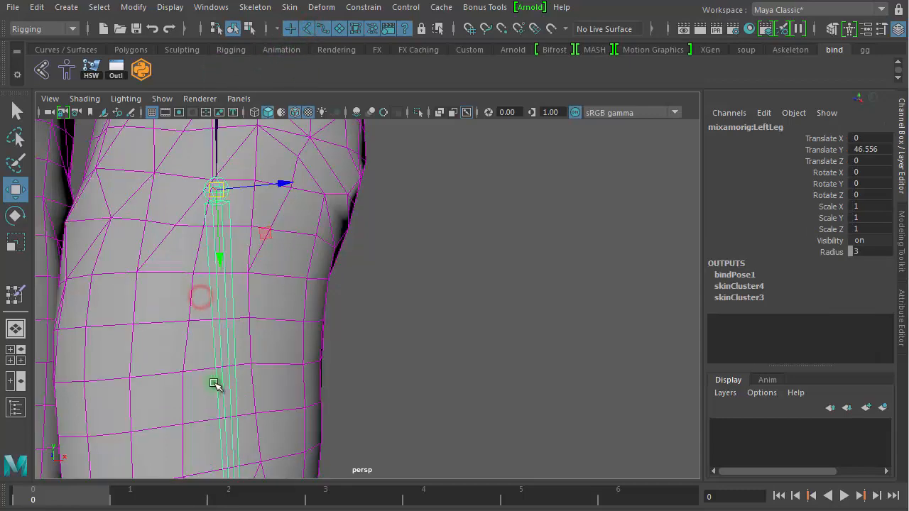
alt+right_drag(239, 393, 168, 394)
alt+middle_drag(333, 372, 357, 205)
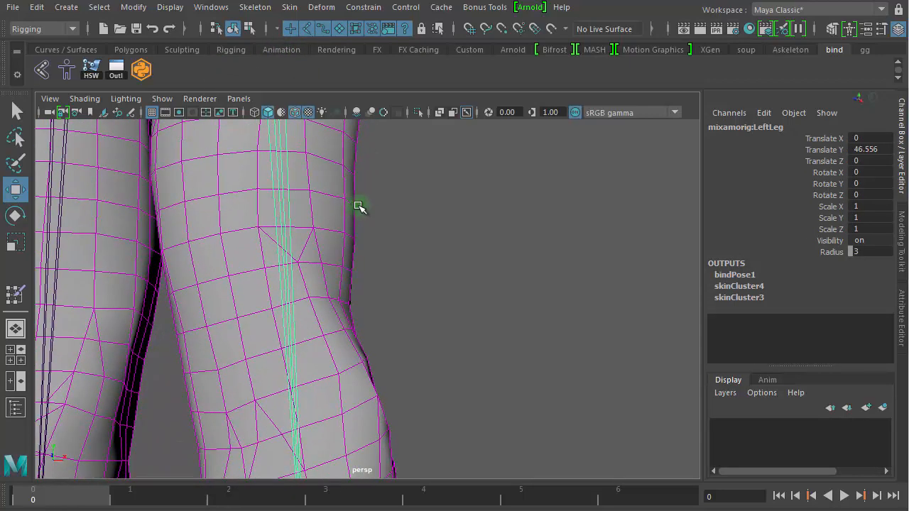